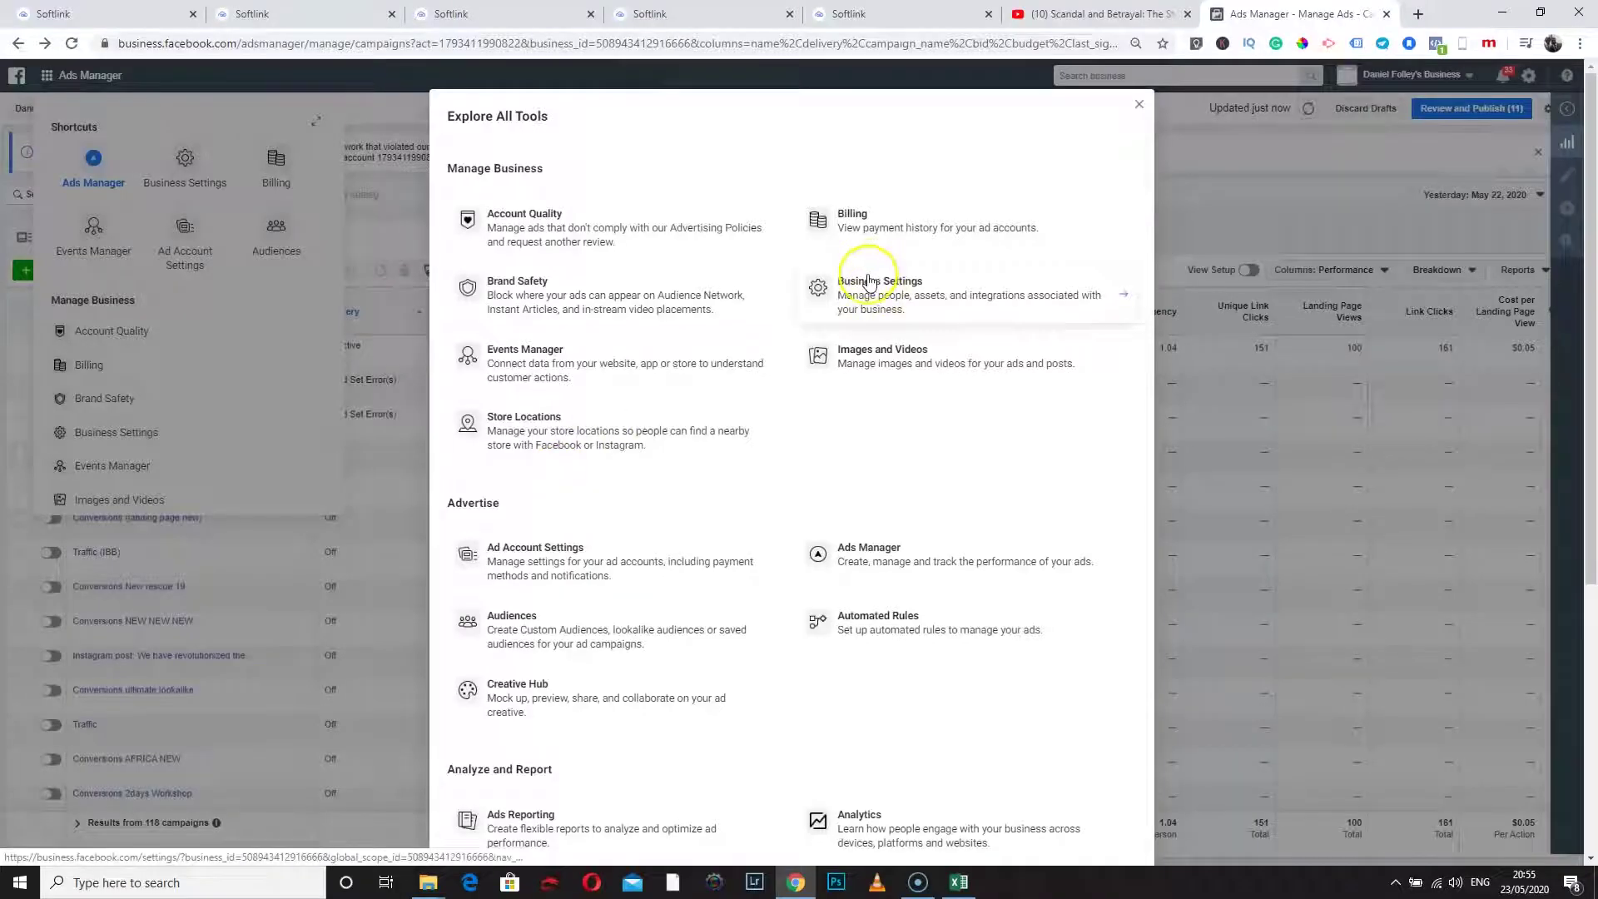
Step: Dismiss the Explore All Tools overview and open the Ads Manager shortcuts menu
click(868, 287)
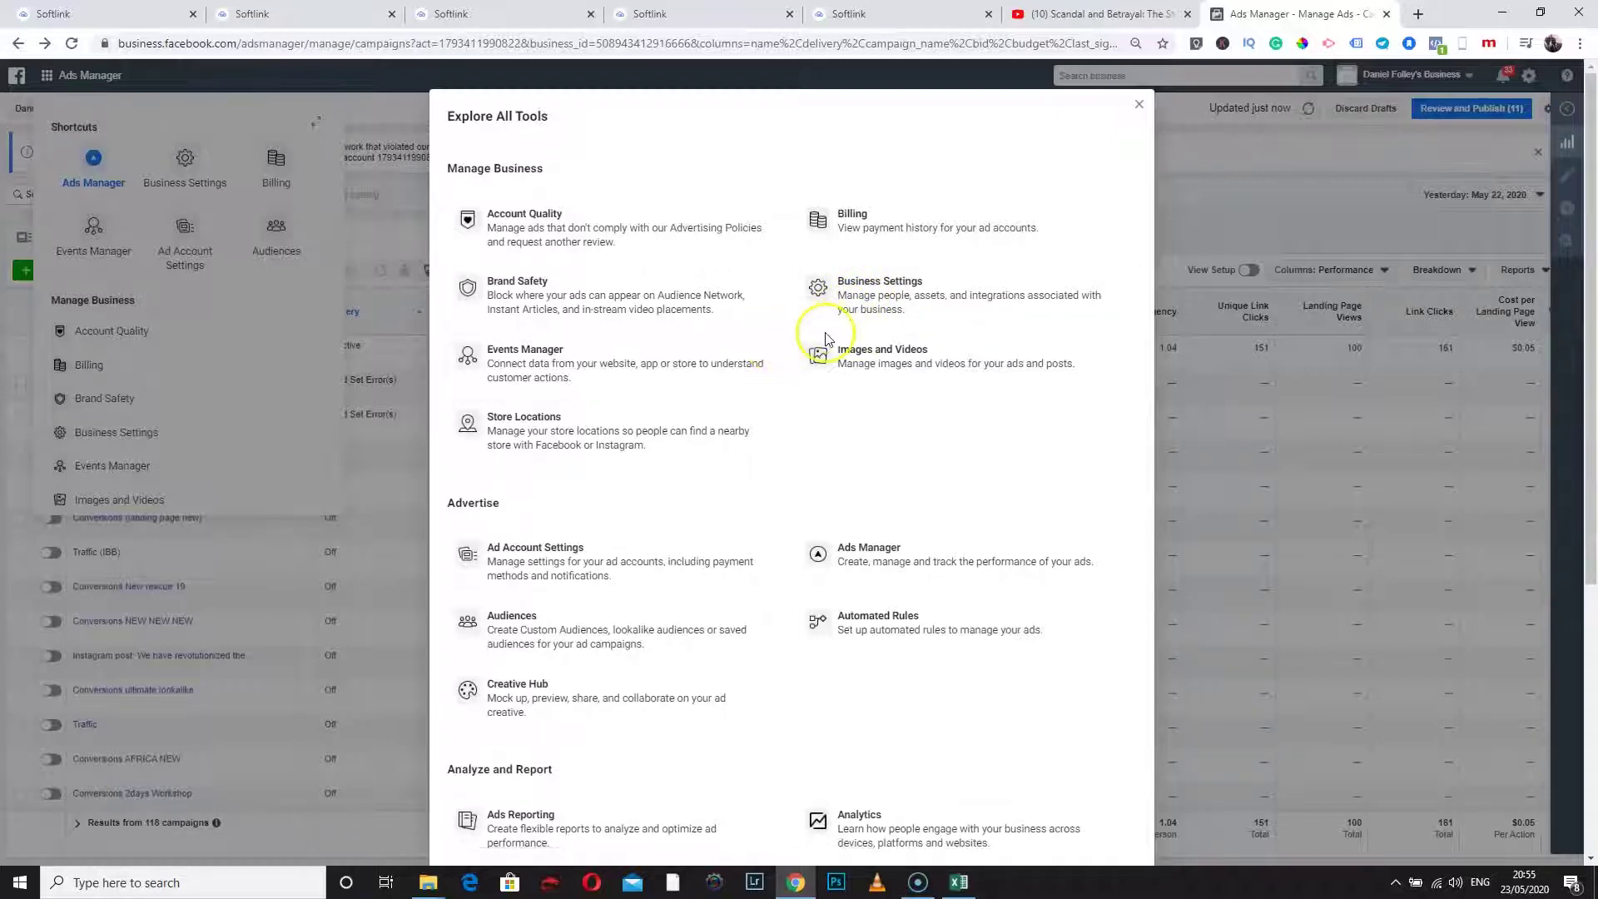
click(1137, 107)
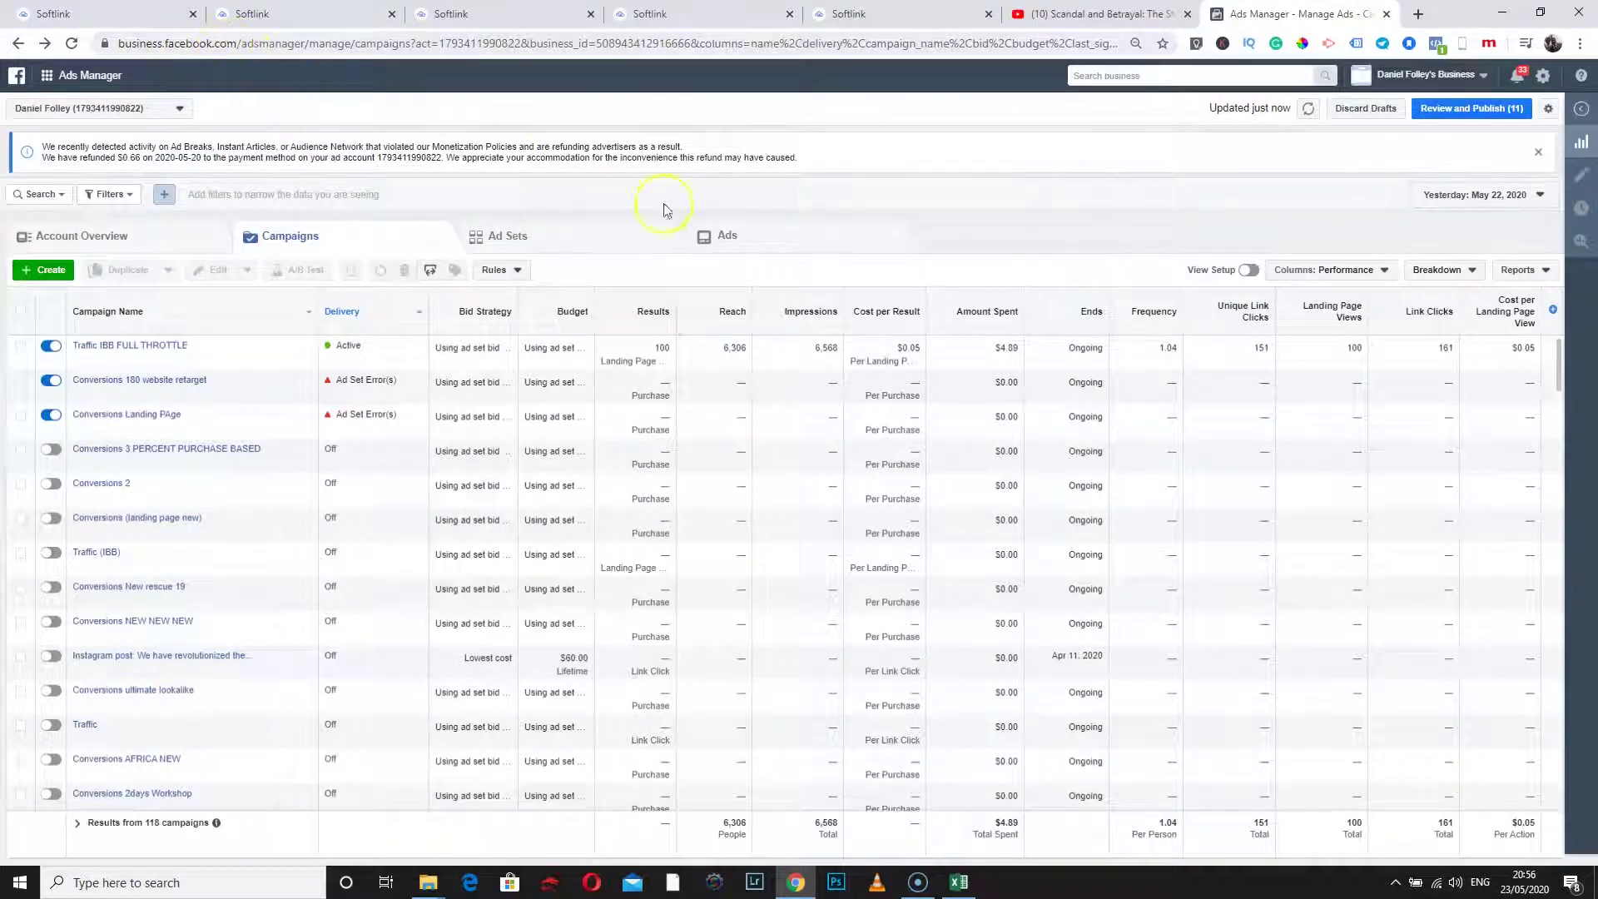
click(46, 75)
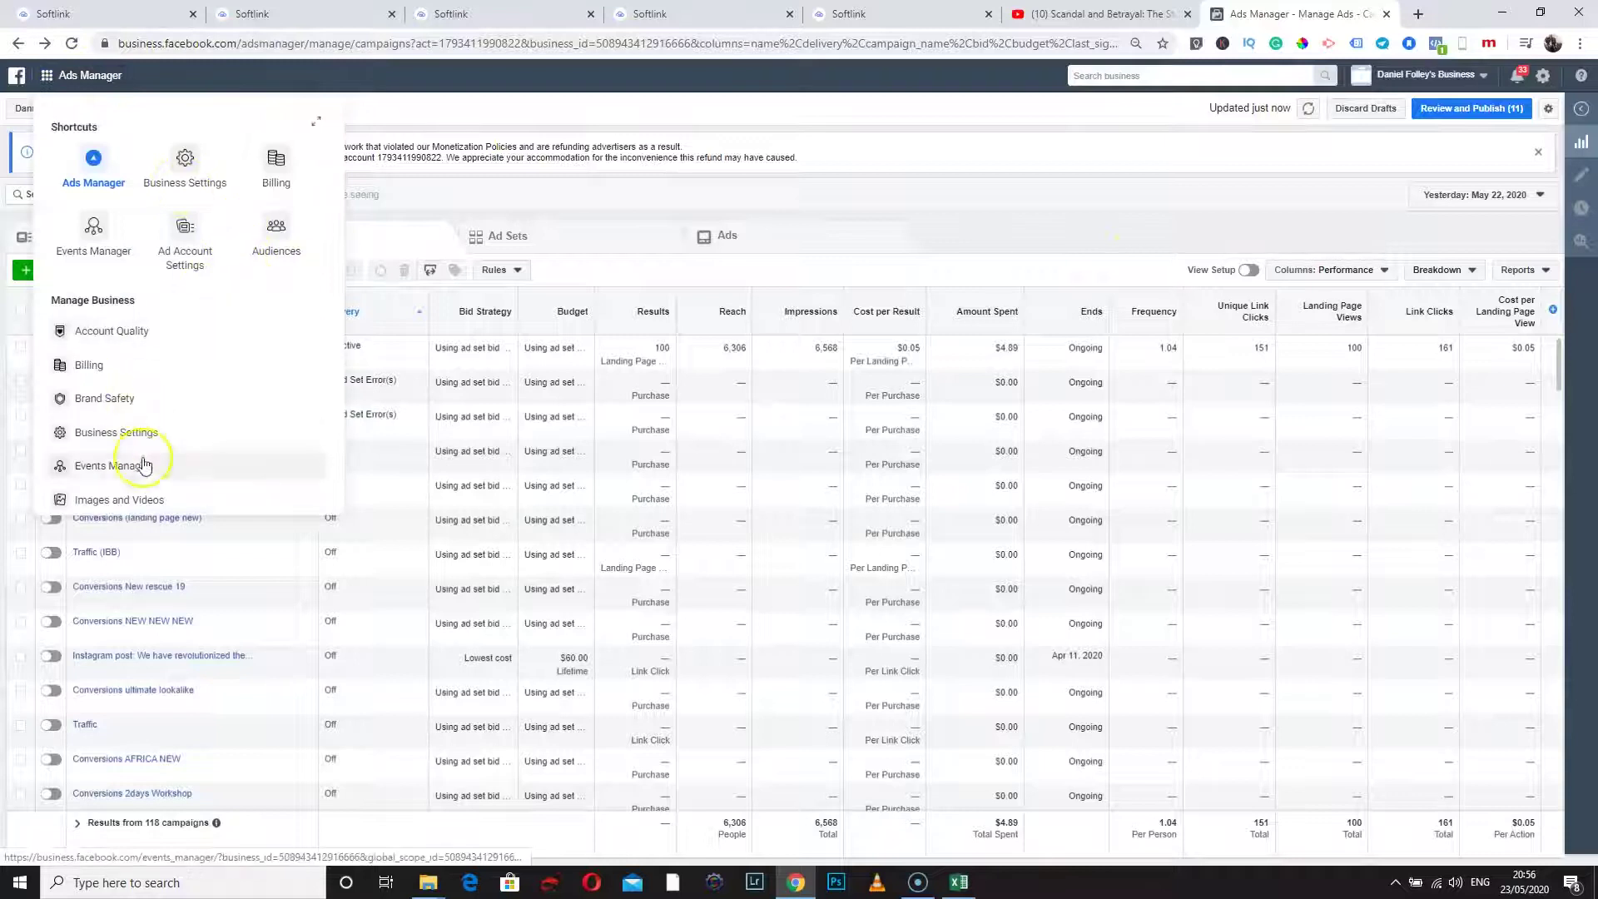
Step: Open Business Settings and show the Pixels list under Data Sources
click(94, 434)
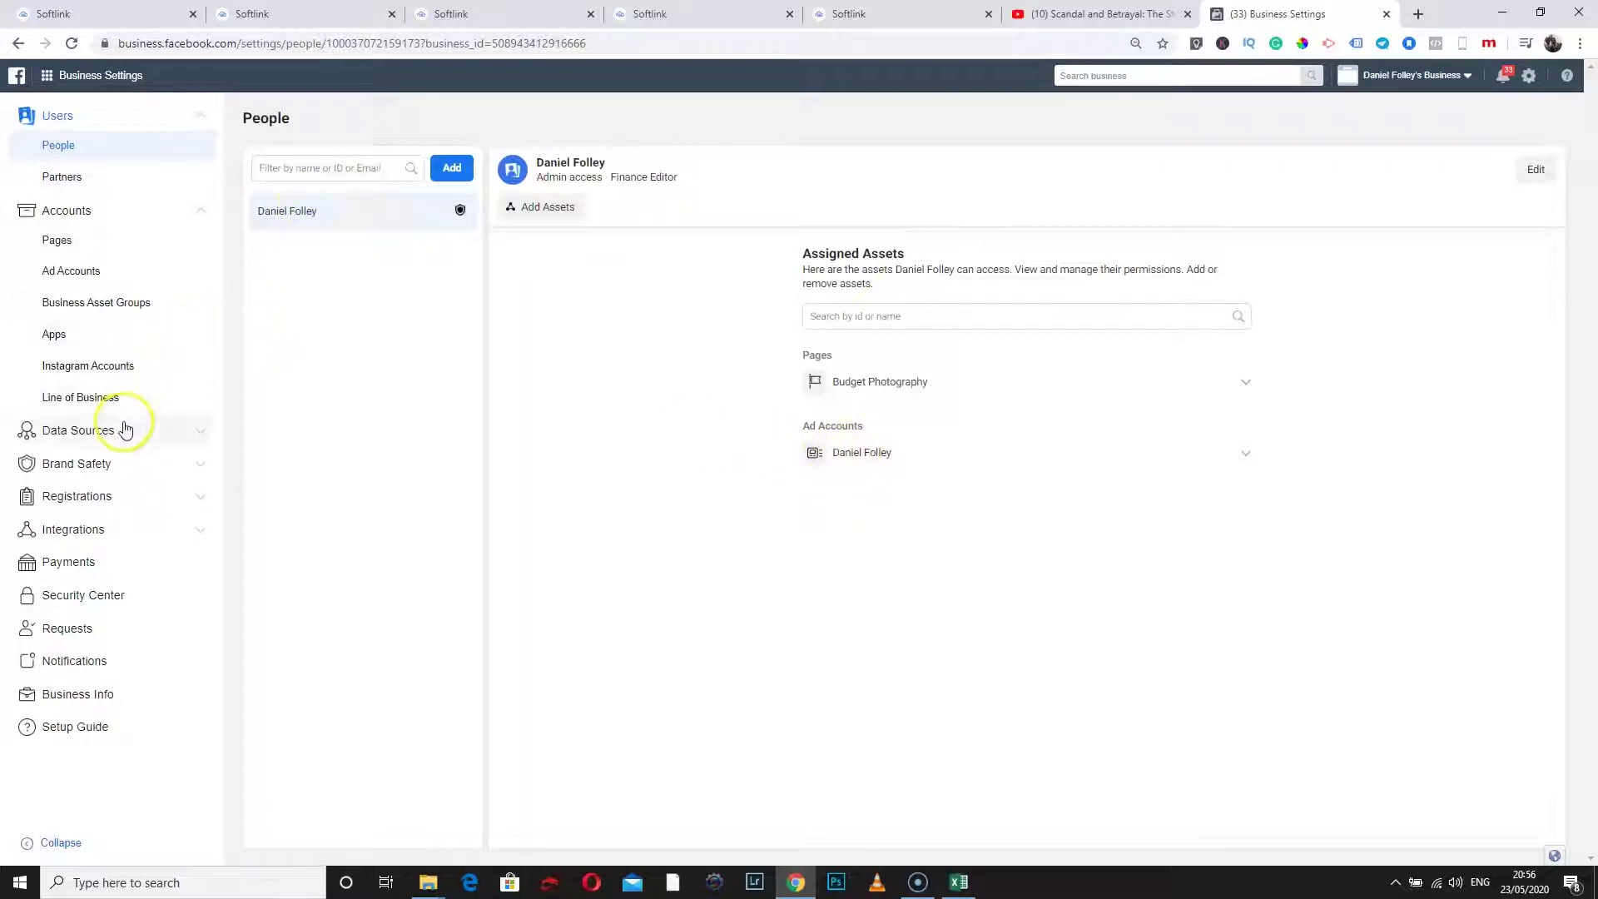
click(92, 437)
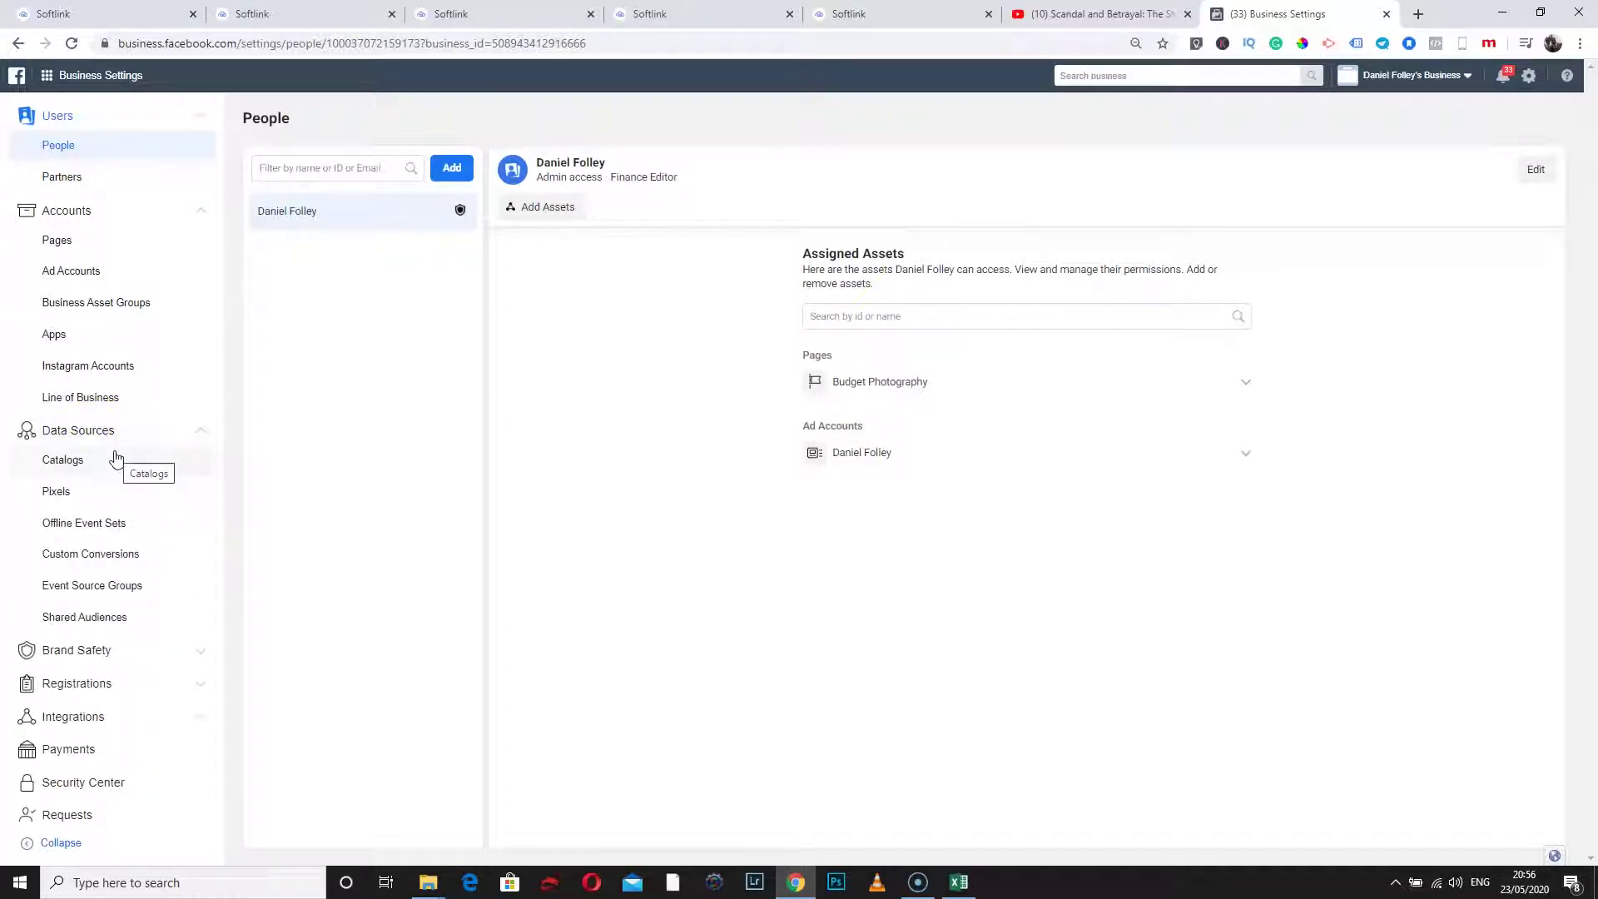
click(69, 494)
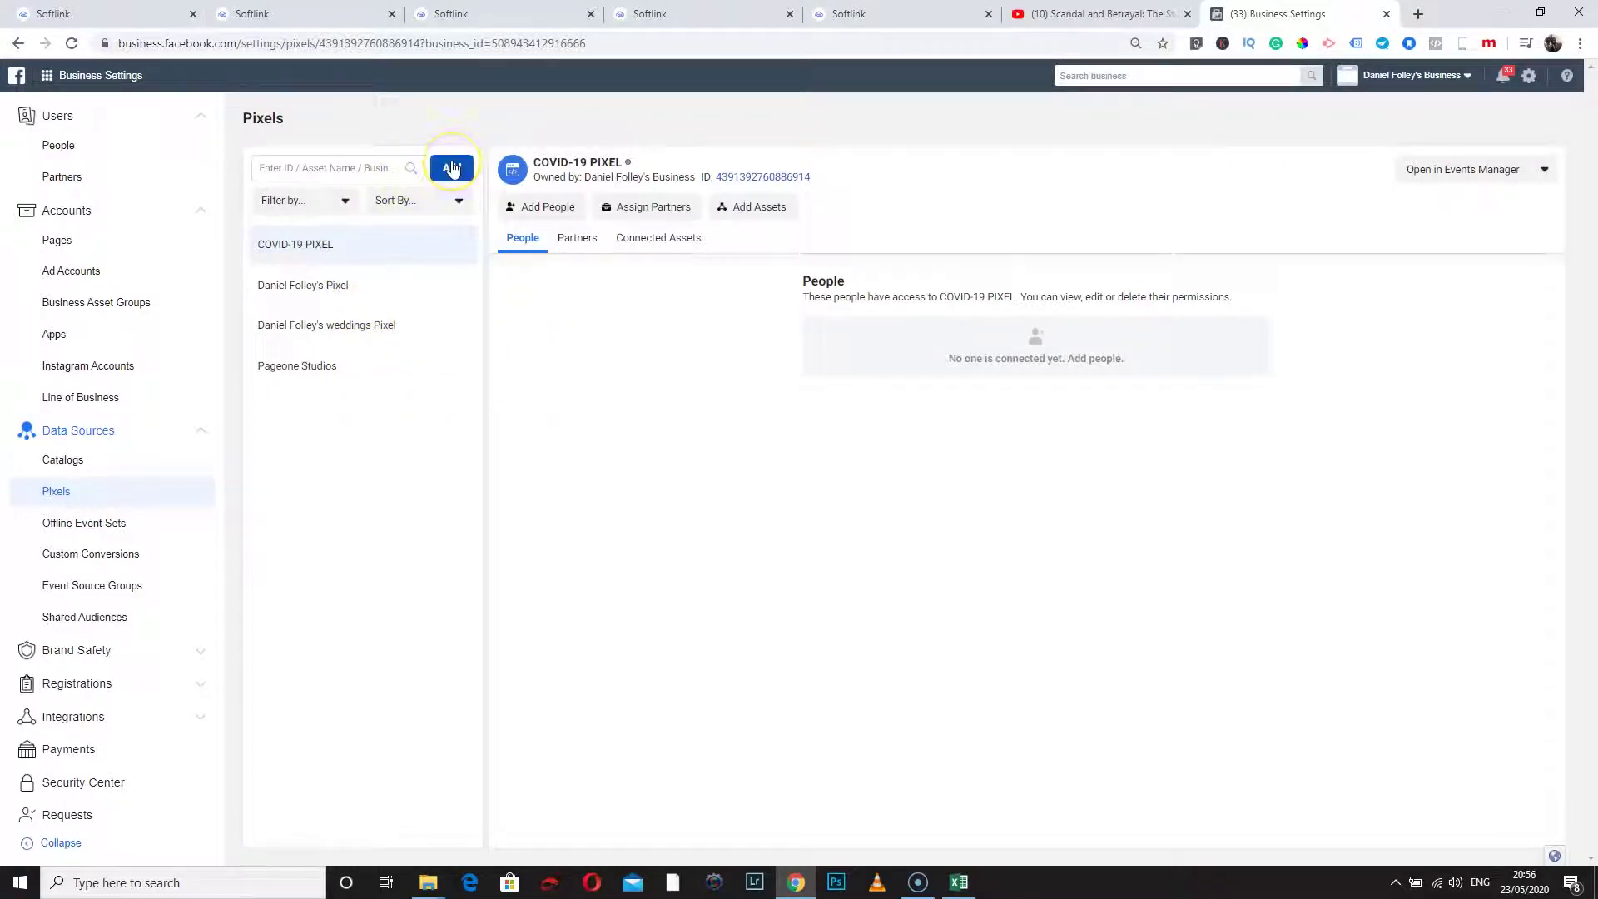
Step: Add a new pixel named 'Content Click', leaving the website URL empty
click(451, 169)
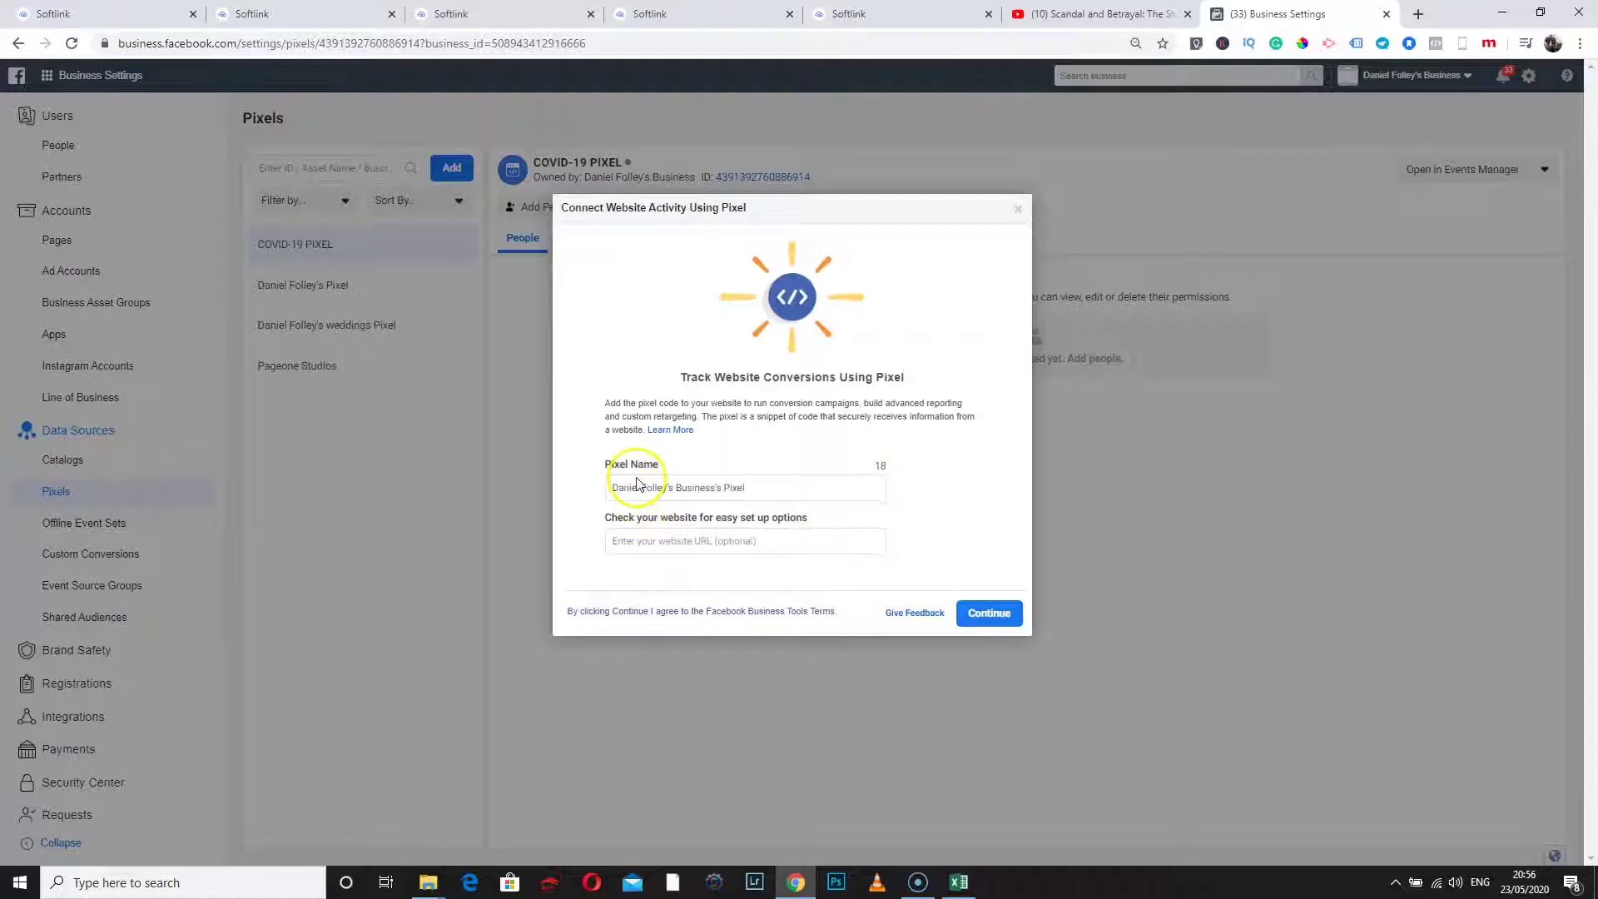
click(762, 491)
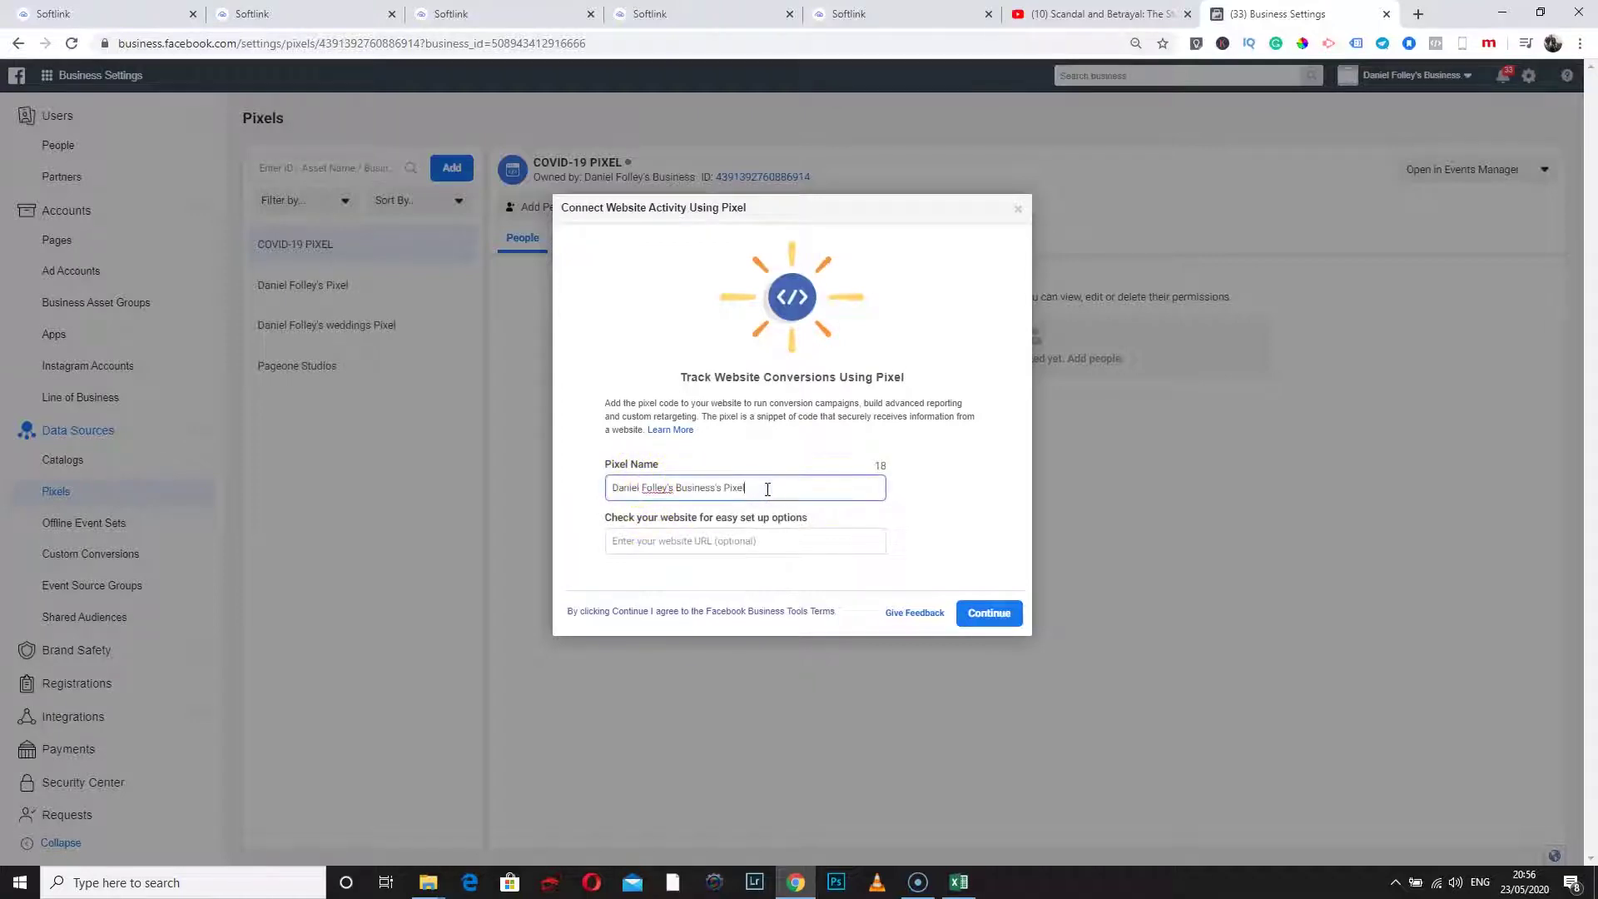
drag(767, 489, 633, 517)
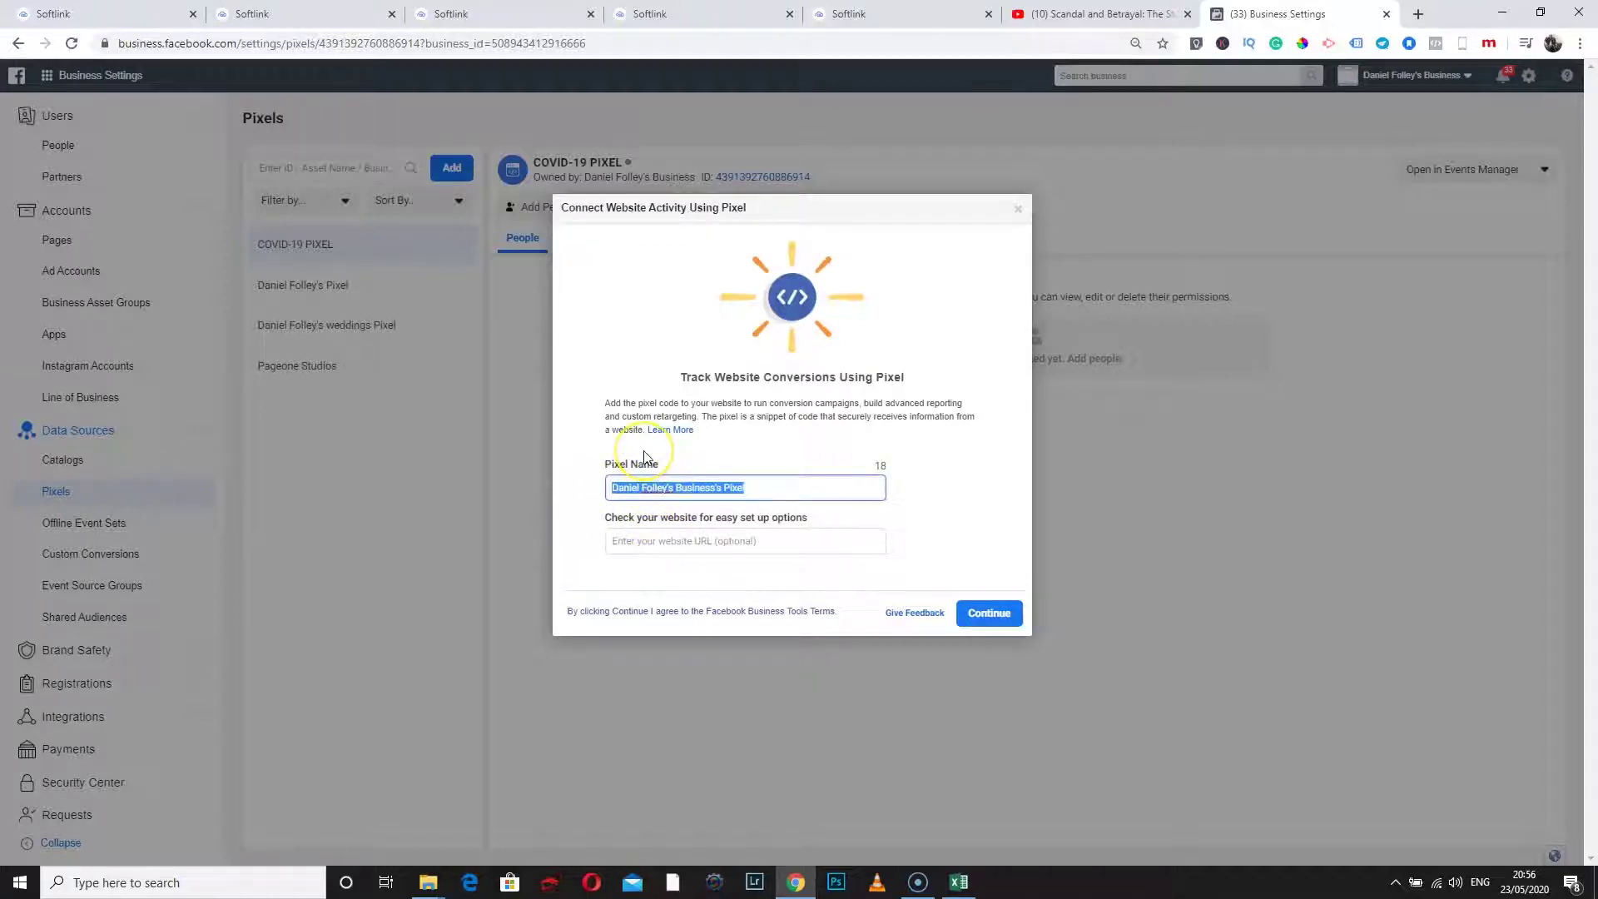
text(Cod)
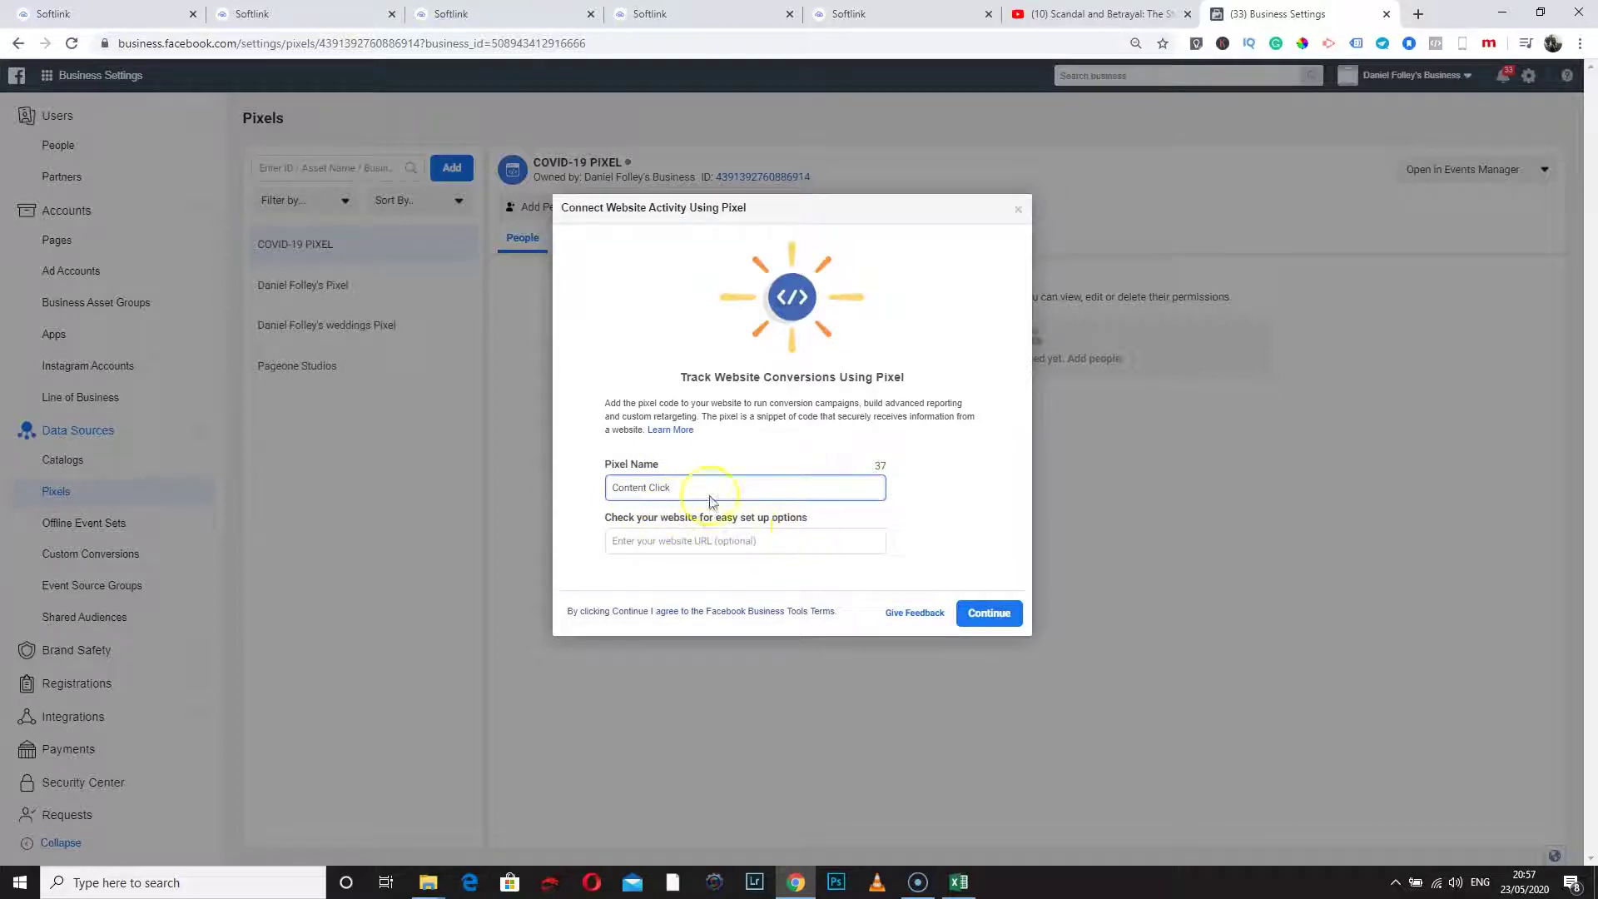
click(781, 541)
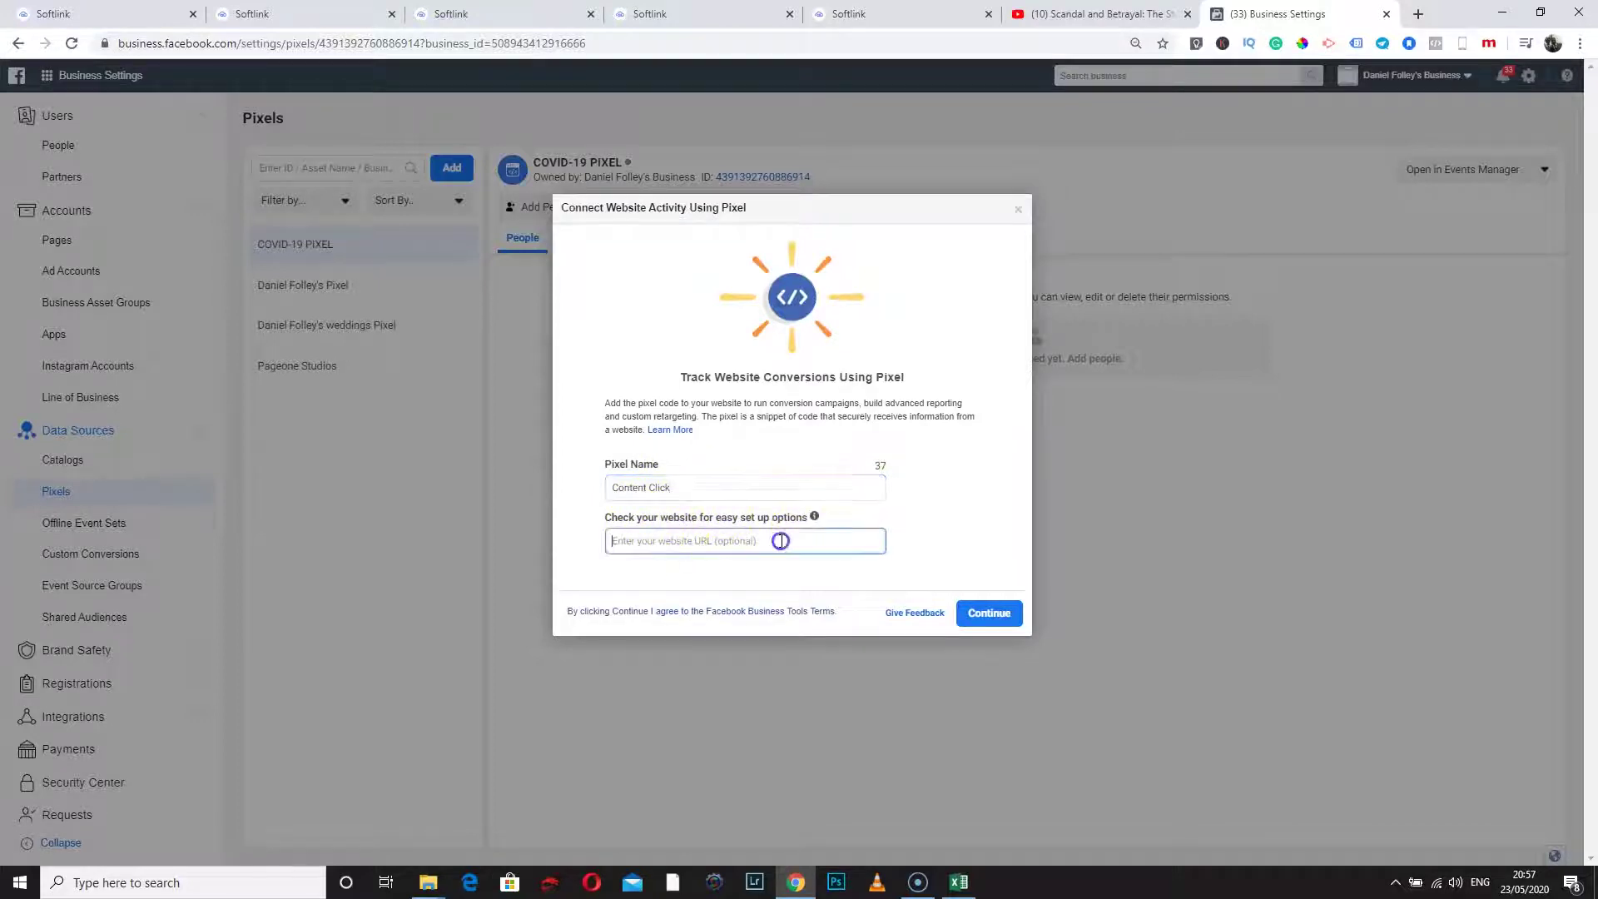
click(988, 613)
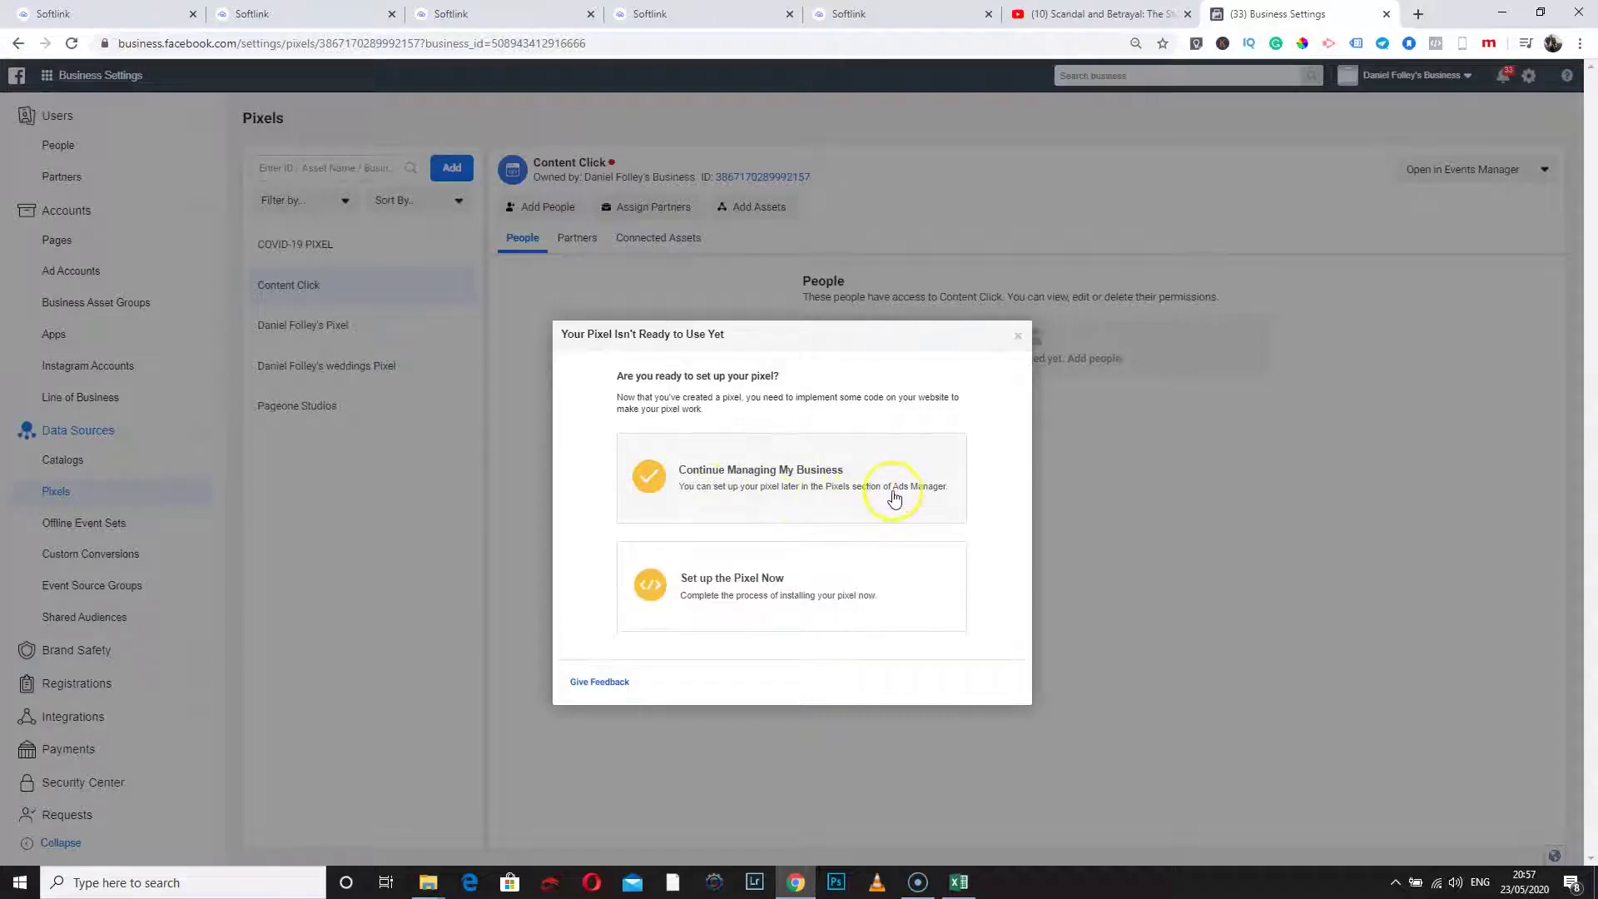
Step: Copy the Content Click pixel base code via manual setup, then go to Softlink
click(852, 591)
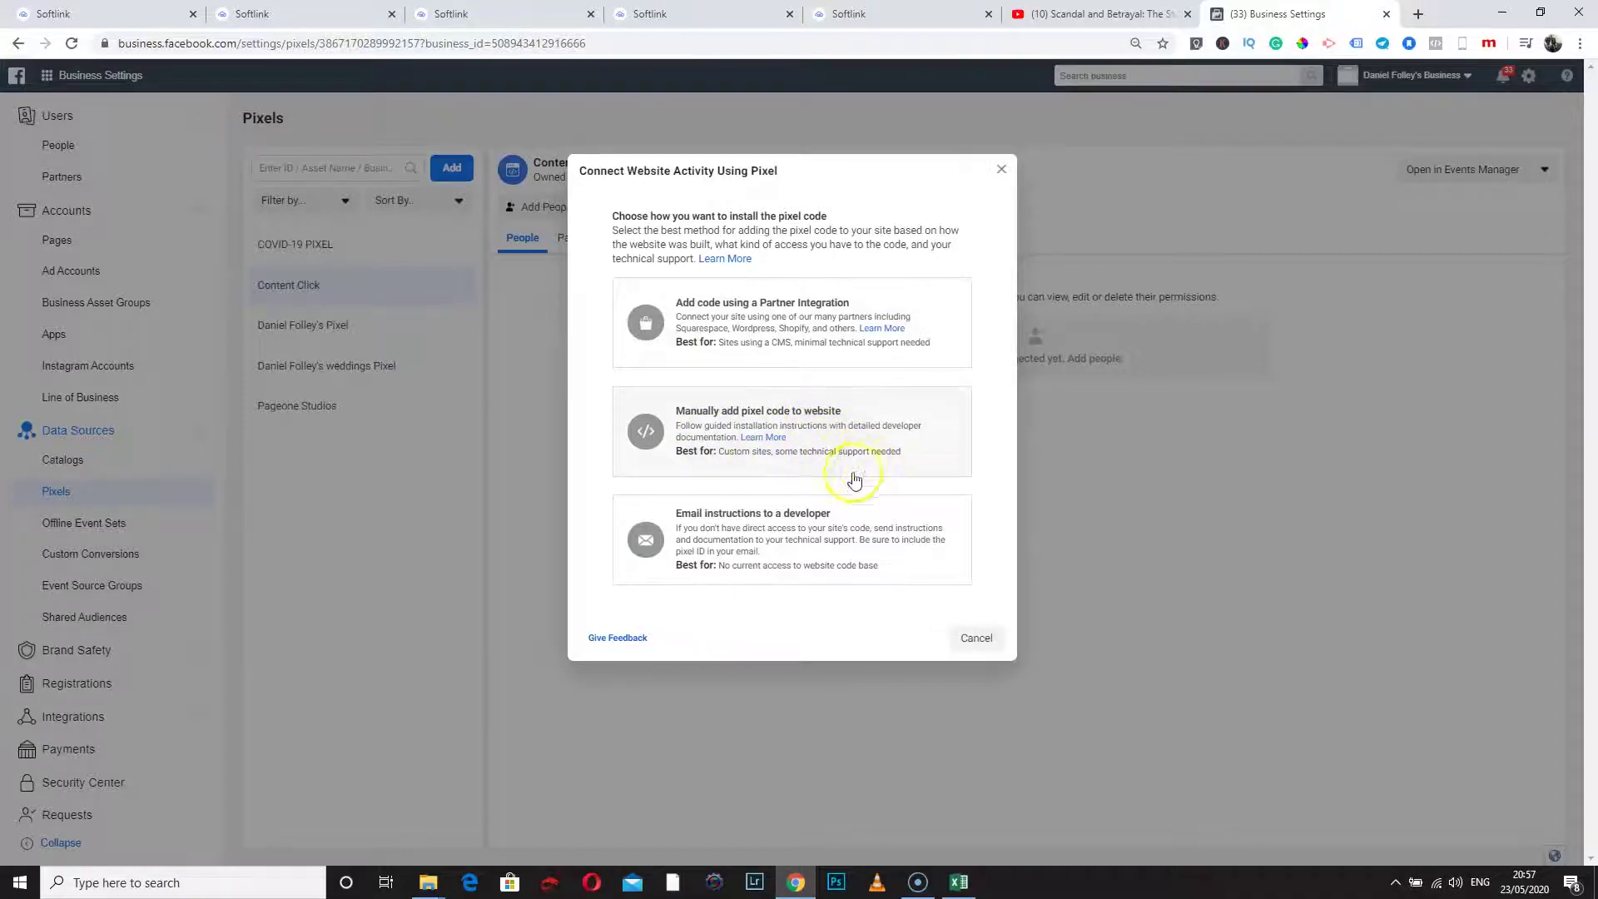
click(835, 452)
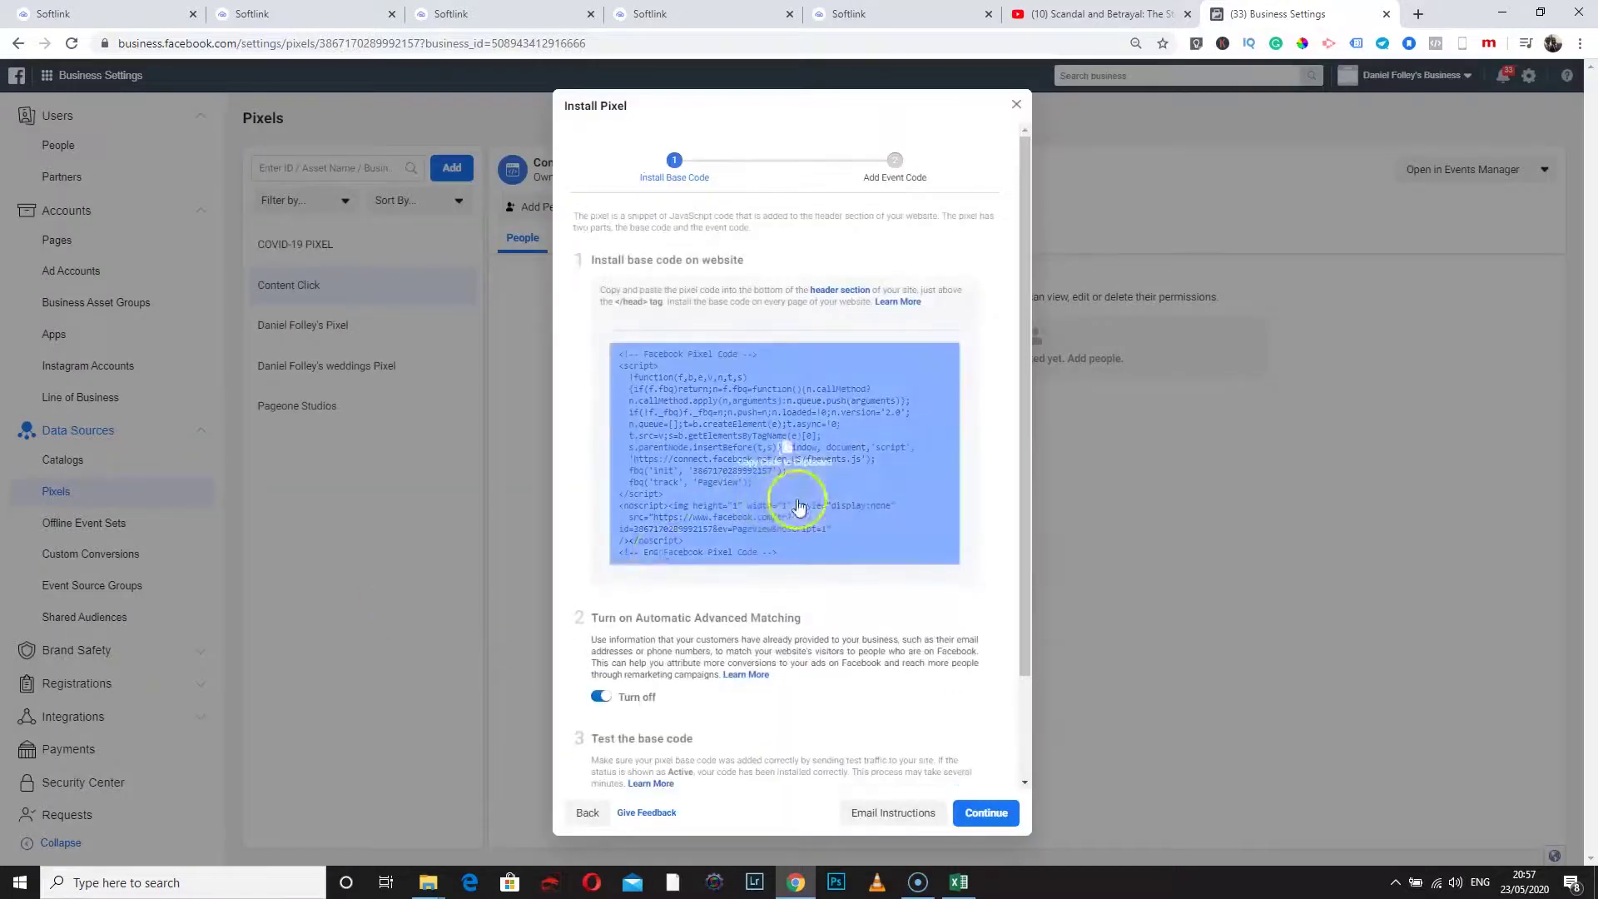
click(897, 479)
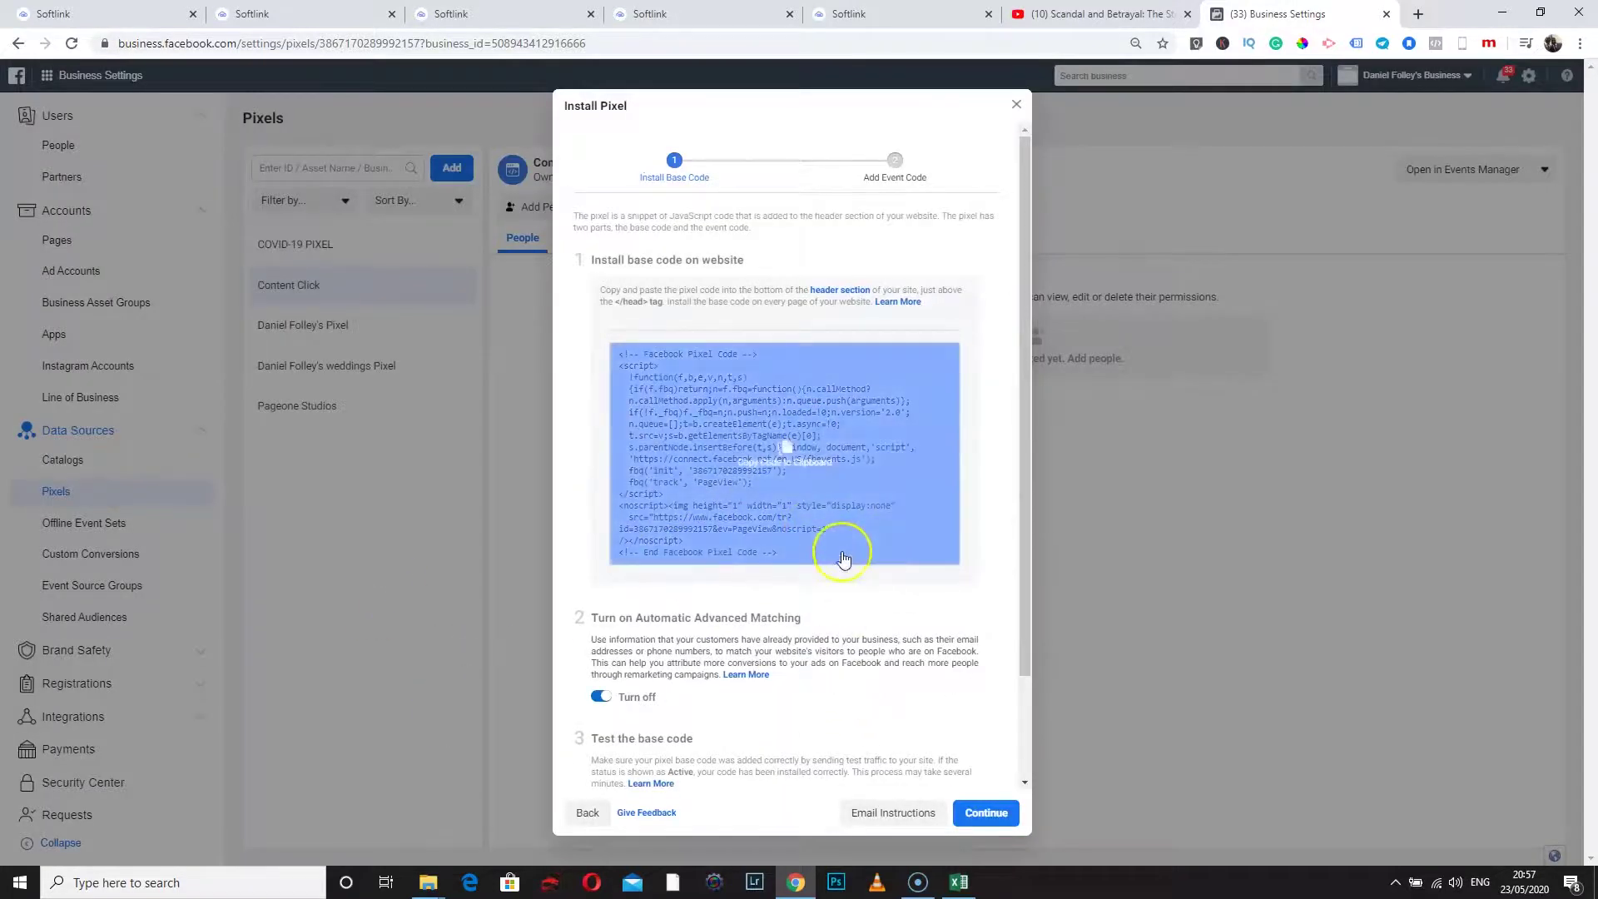
click(813, 486)
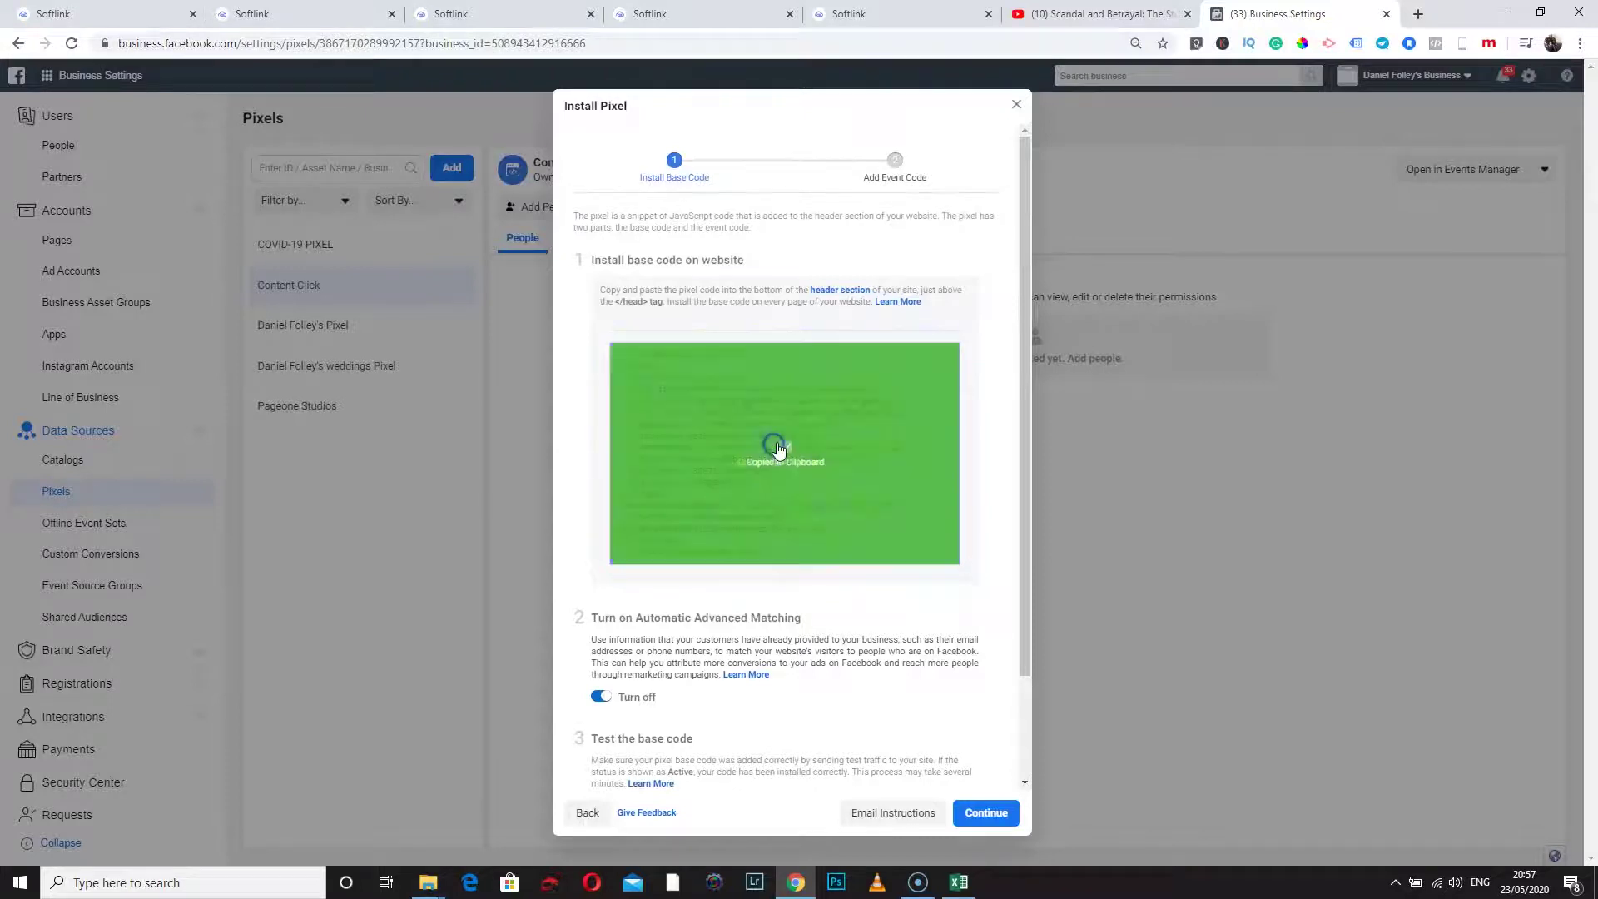
click(1016, 104)
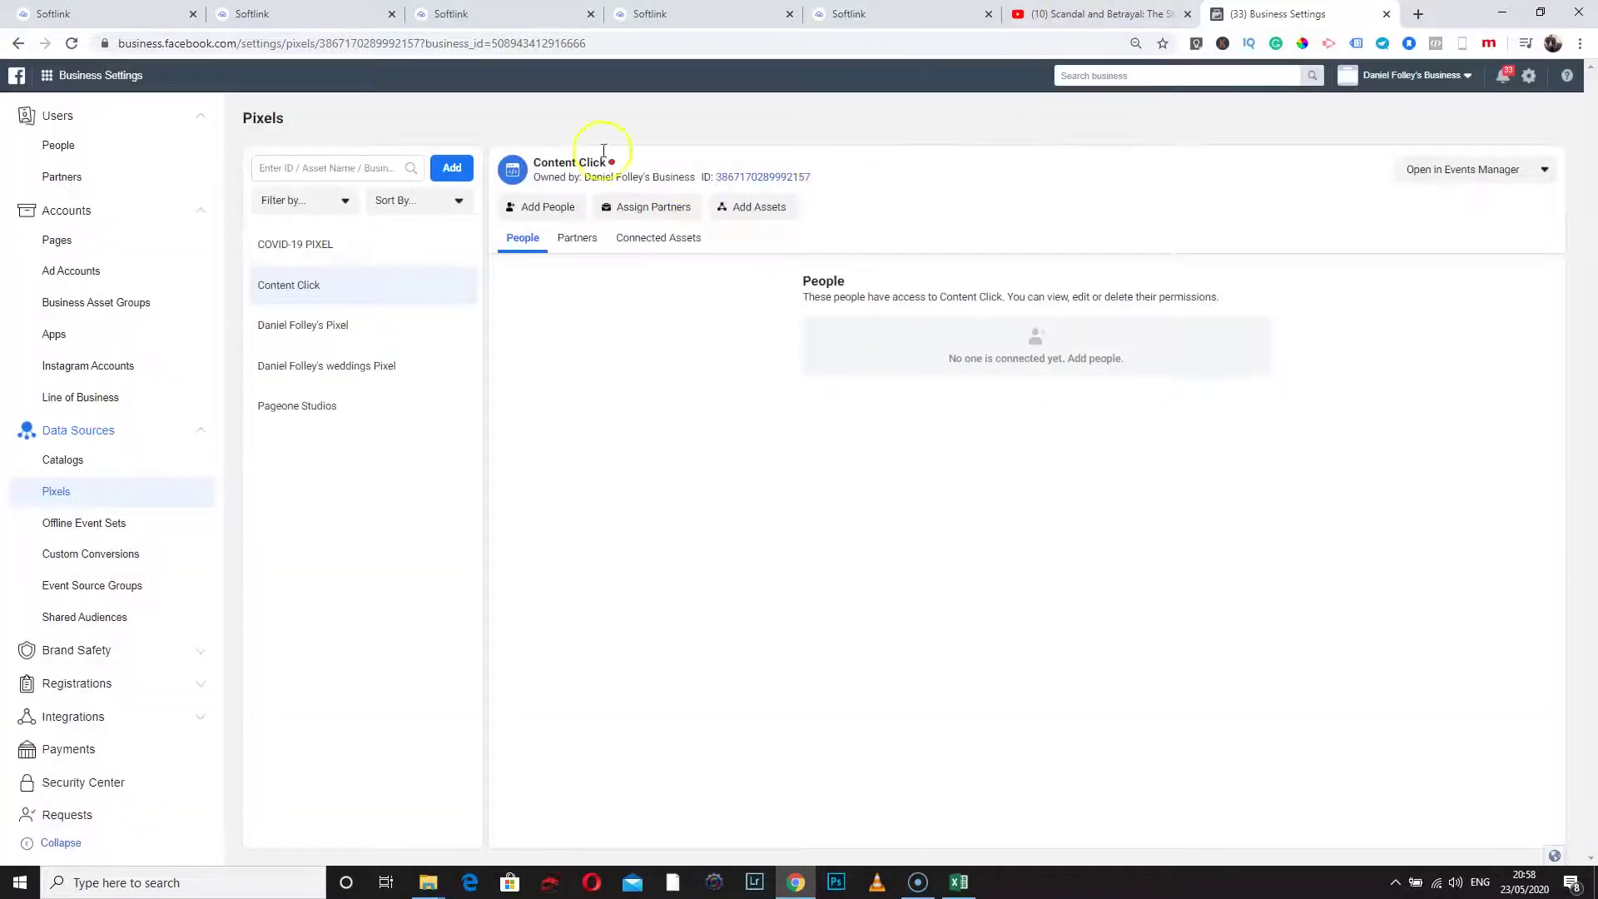
click(840, 14)
Step: Switch to the ContentClick landing page tab and scroll through it
click(497, 14)
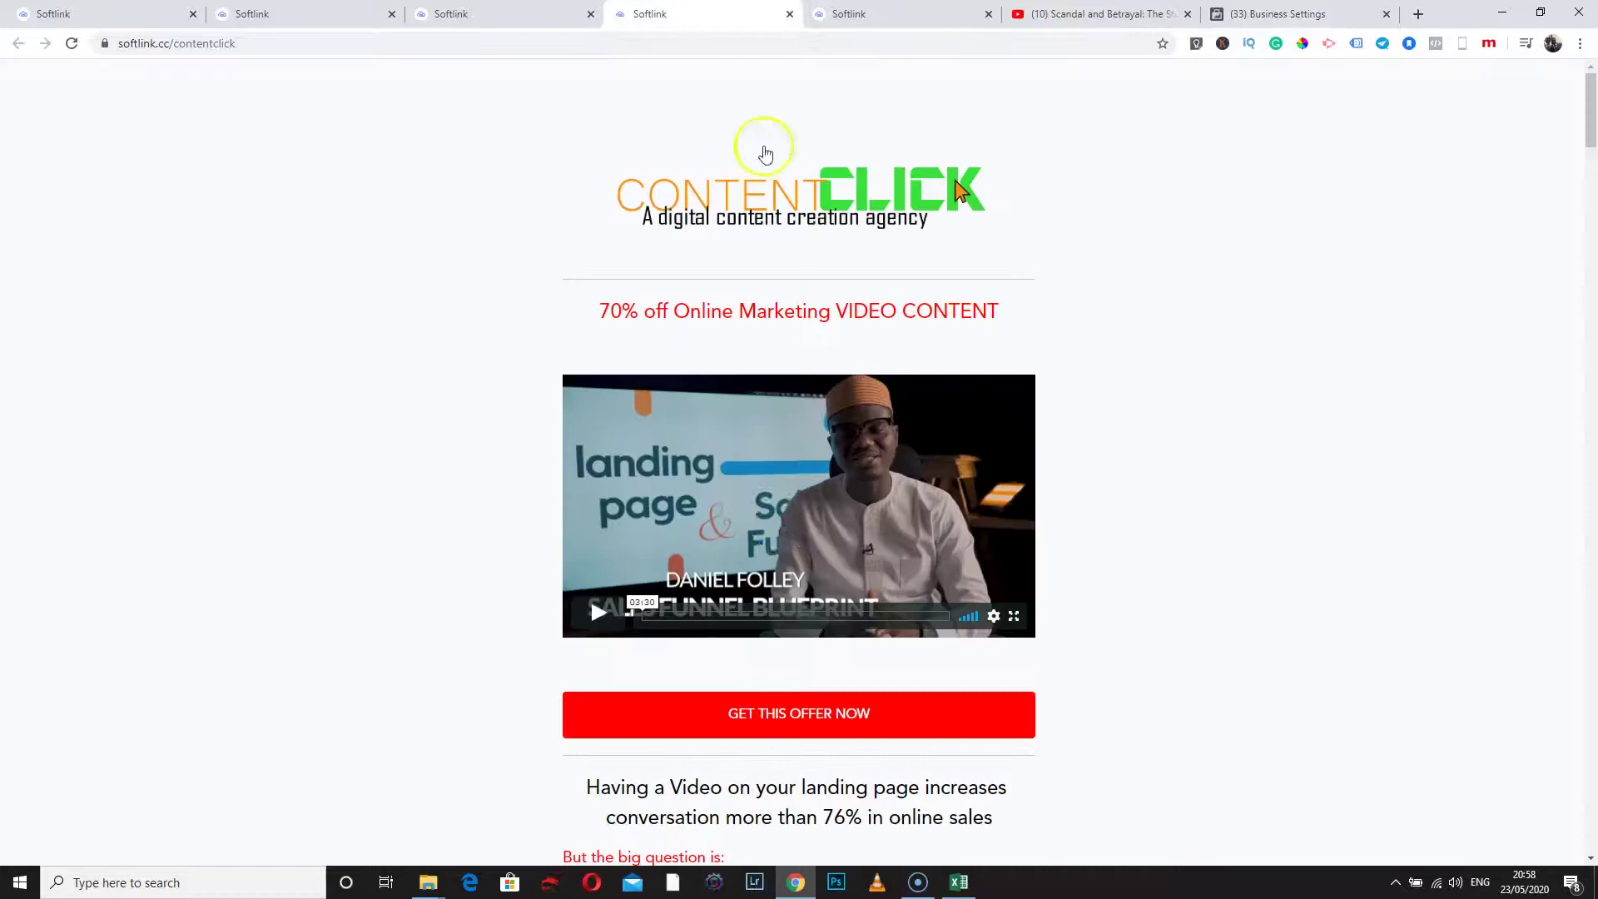
scroll(766, 517, down, 10)
scroll(766, 517, down, 6)
scroll(766, 517, down, 5)
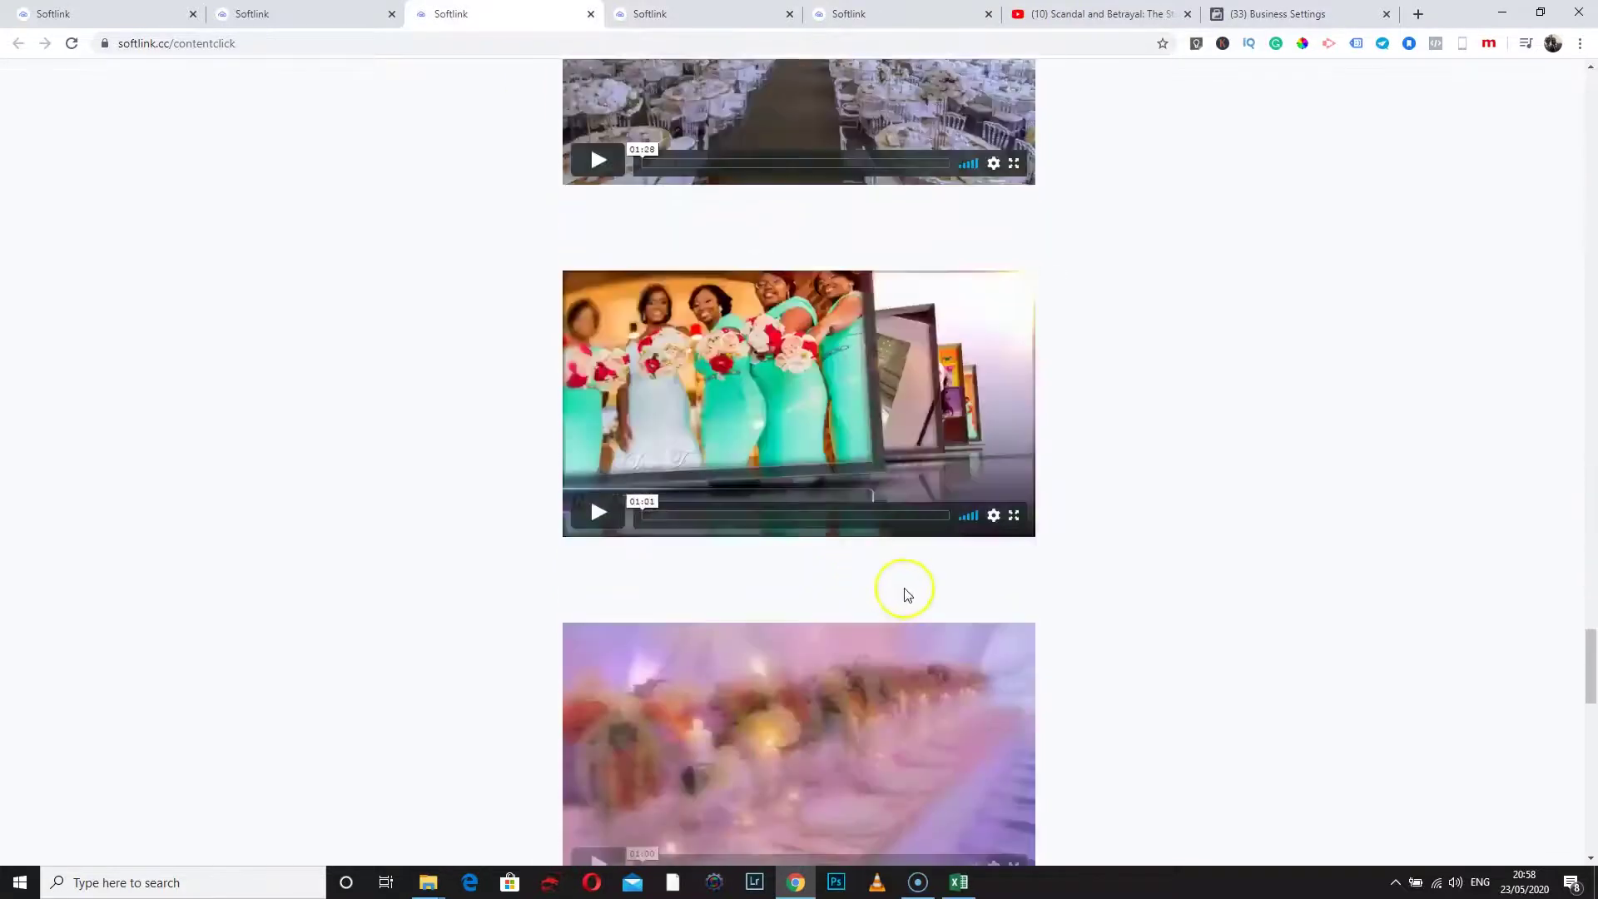
scroll(899, 589, down, 5)
scroll(881, 599, down, 5)
scroll(869, 613, up, 2)
Step: From the Softlink dashboard, open the page editor and start a new block at the bottom
key(ctrl+shift+Tab)
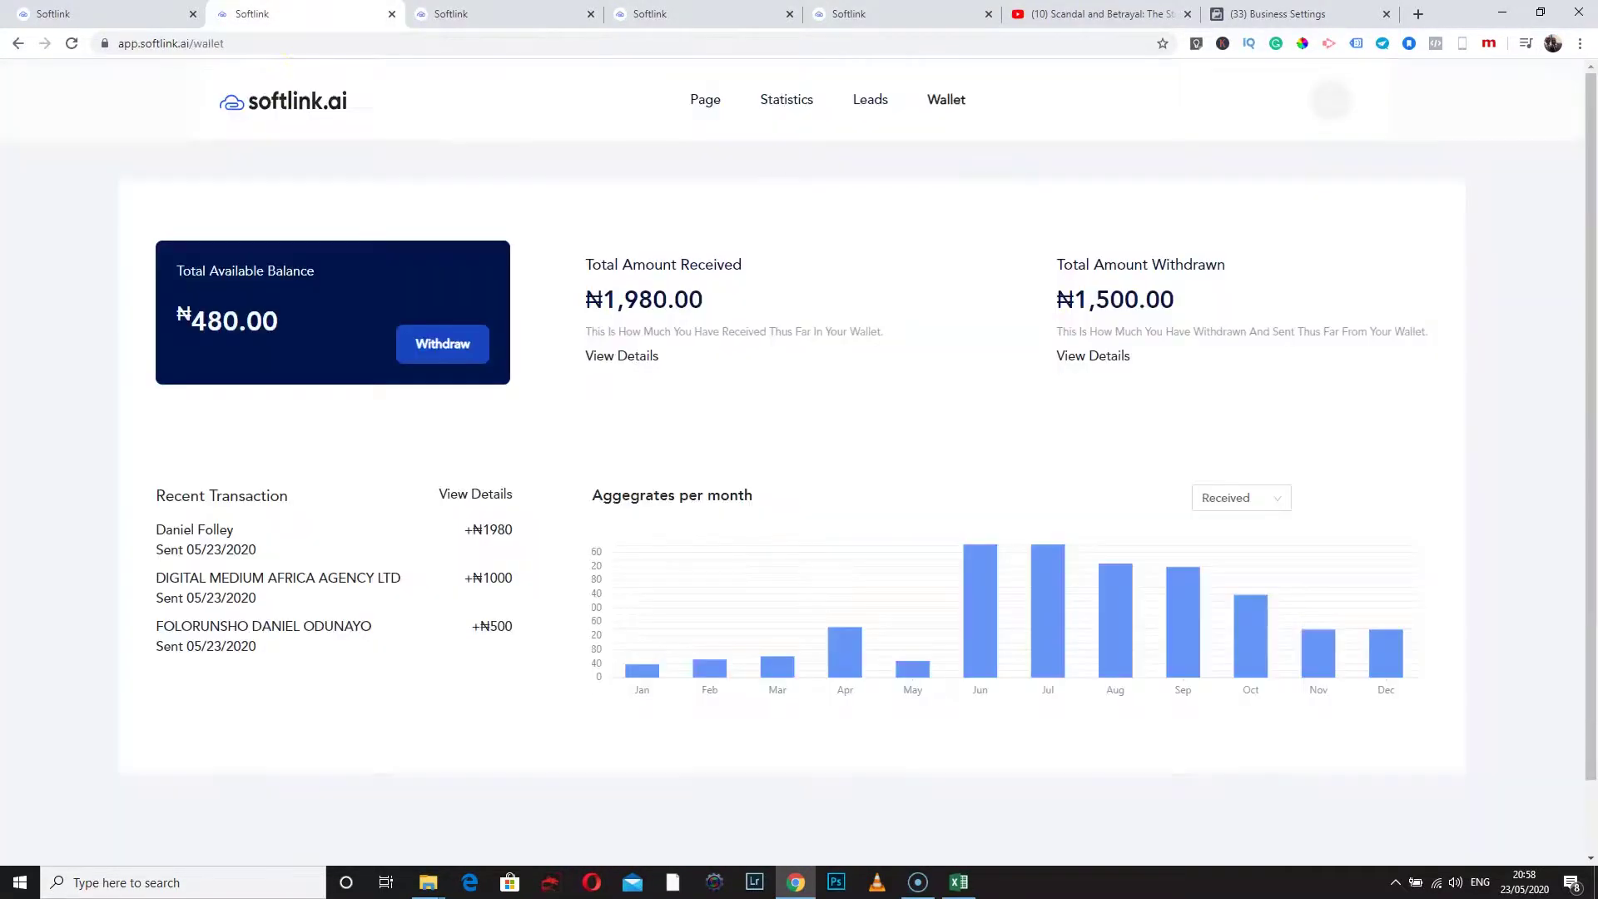
click(678, 109)
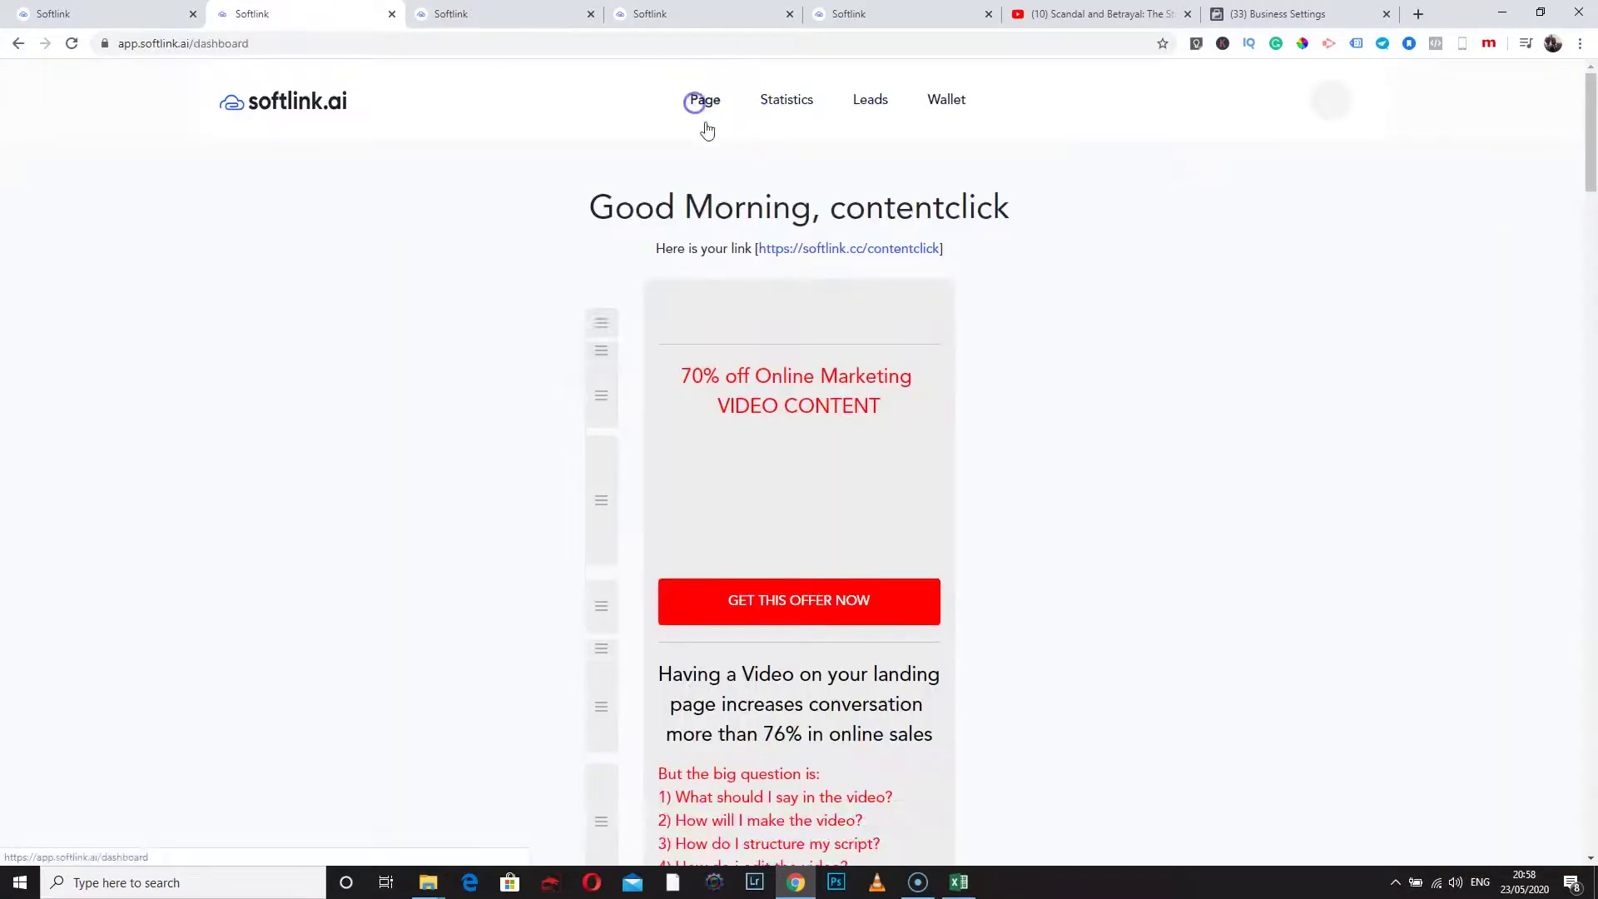
scroll(806, 303, down, 5)
scroll(856, 517, down, 5)
drag(1591, 371, 1588, 791)
click(779, 701)
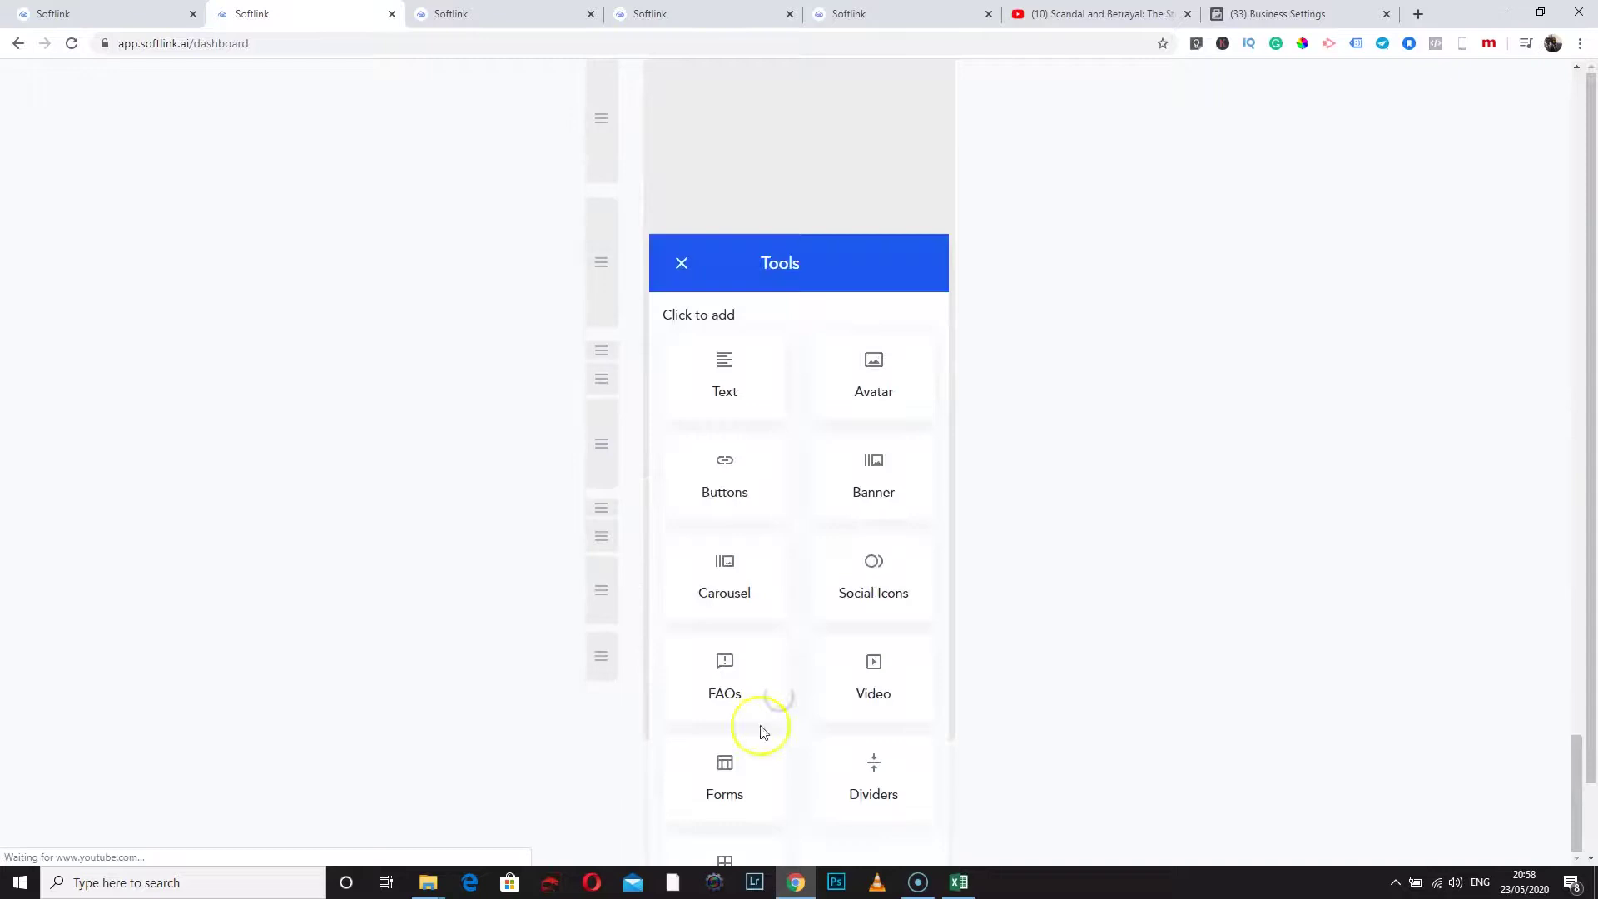
scroll(767, 475, down, 1)
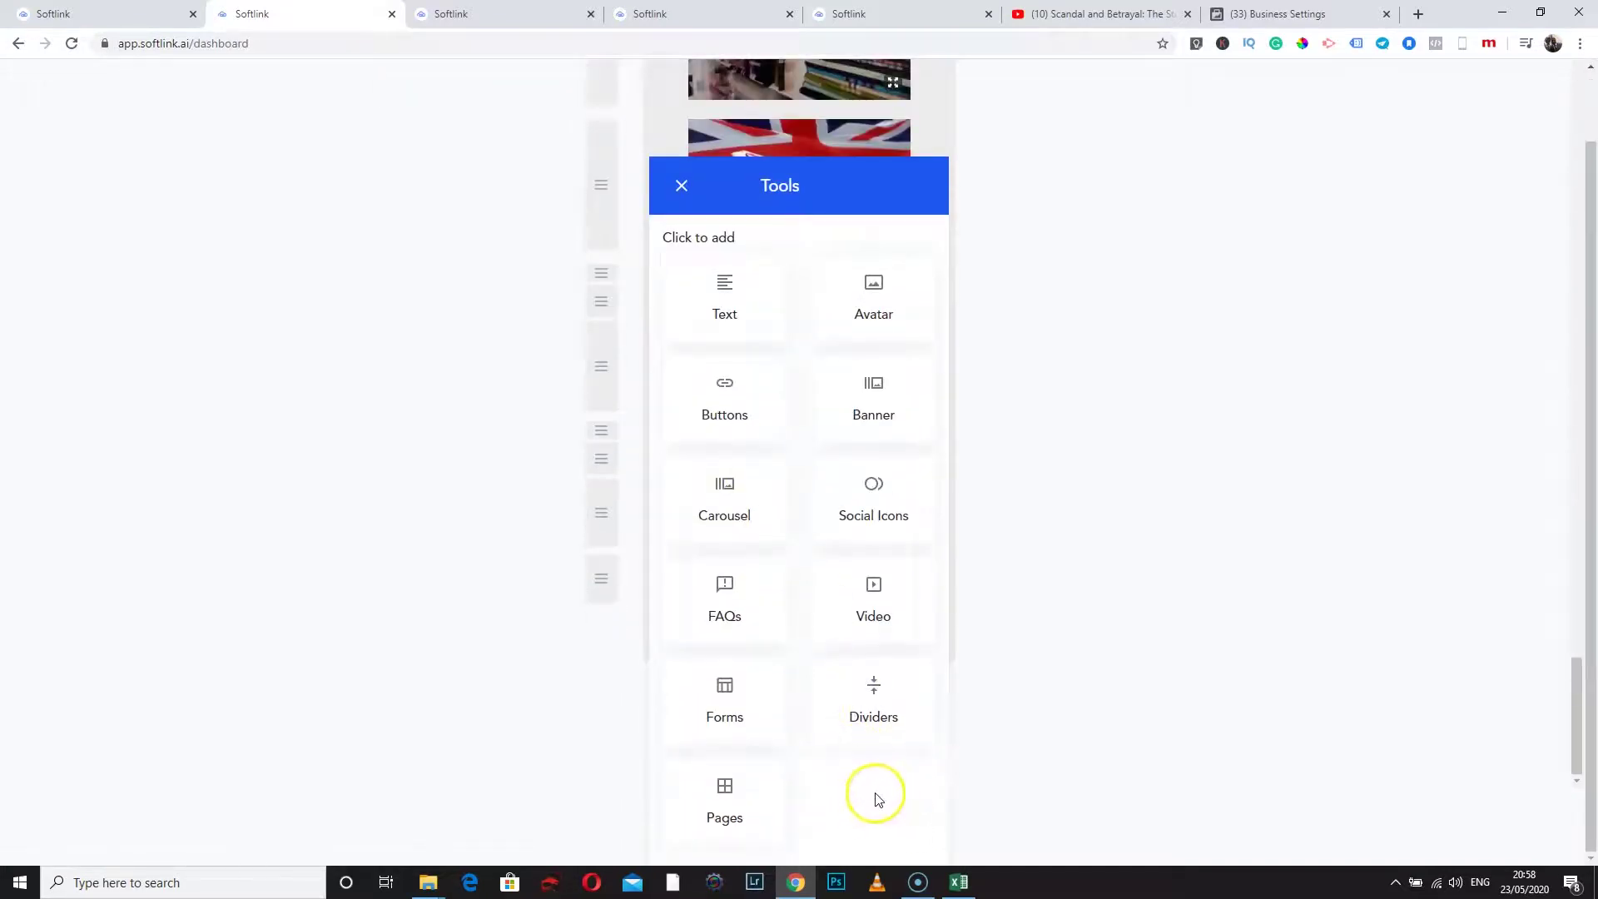
Step: Add a text block and paste the Facebook Pixel base code into it
click(699, 298)
click(753, 263)
key(ctrl+v)
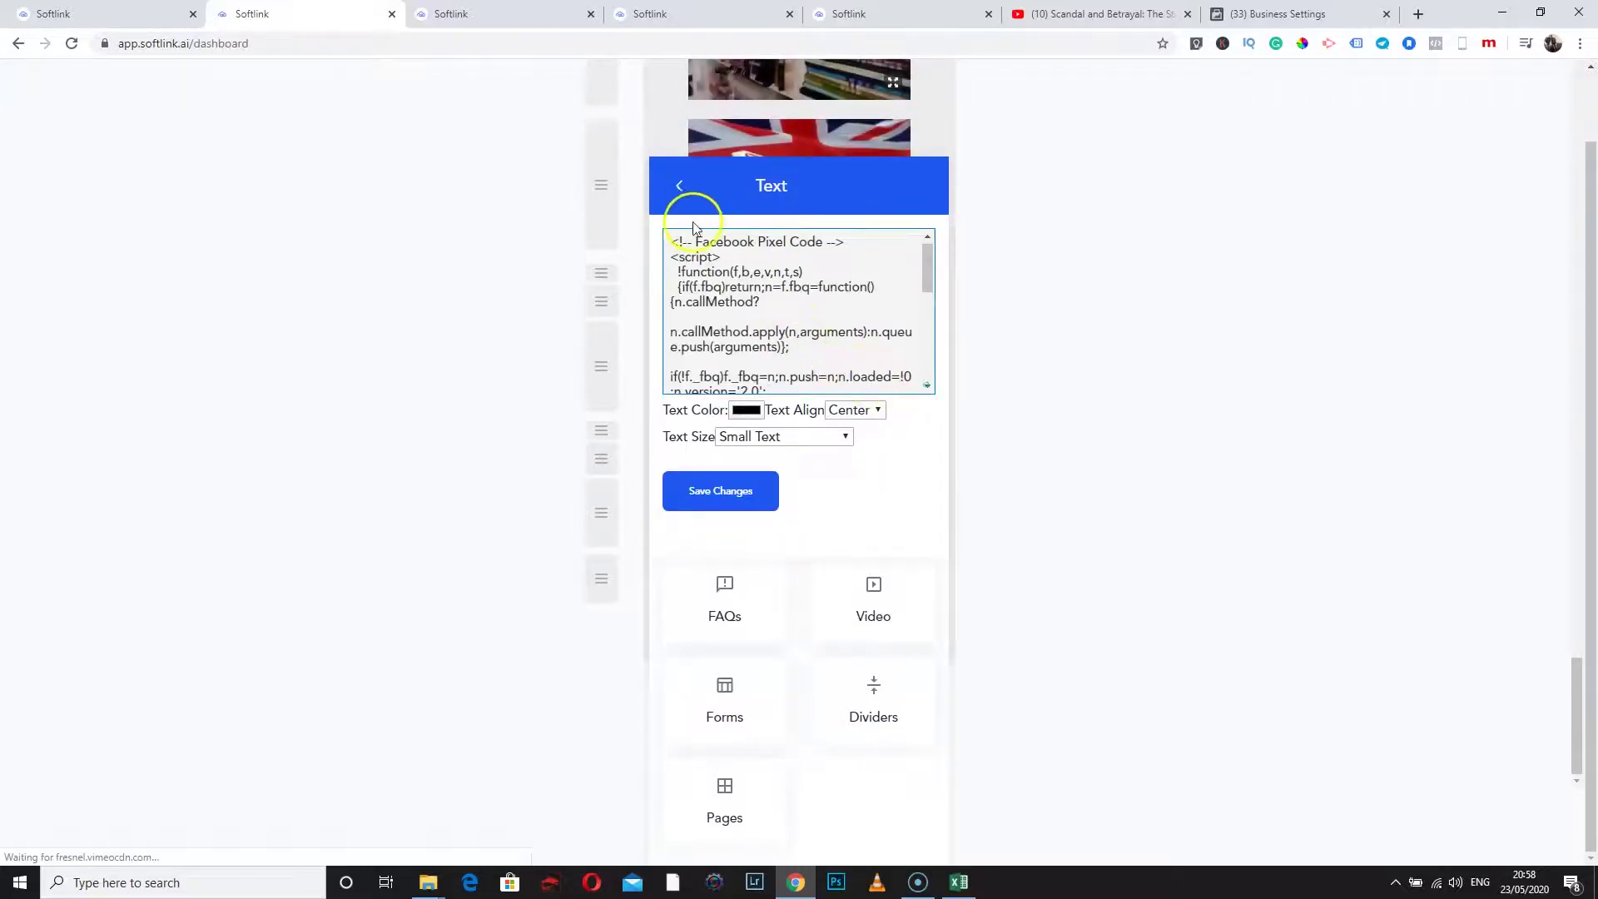
click(679, 188)
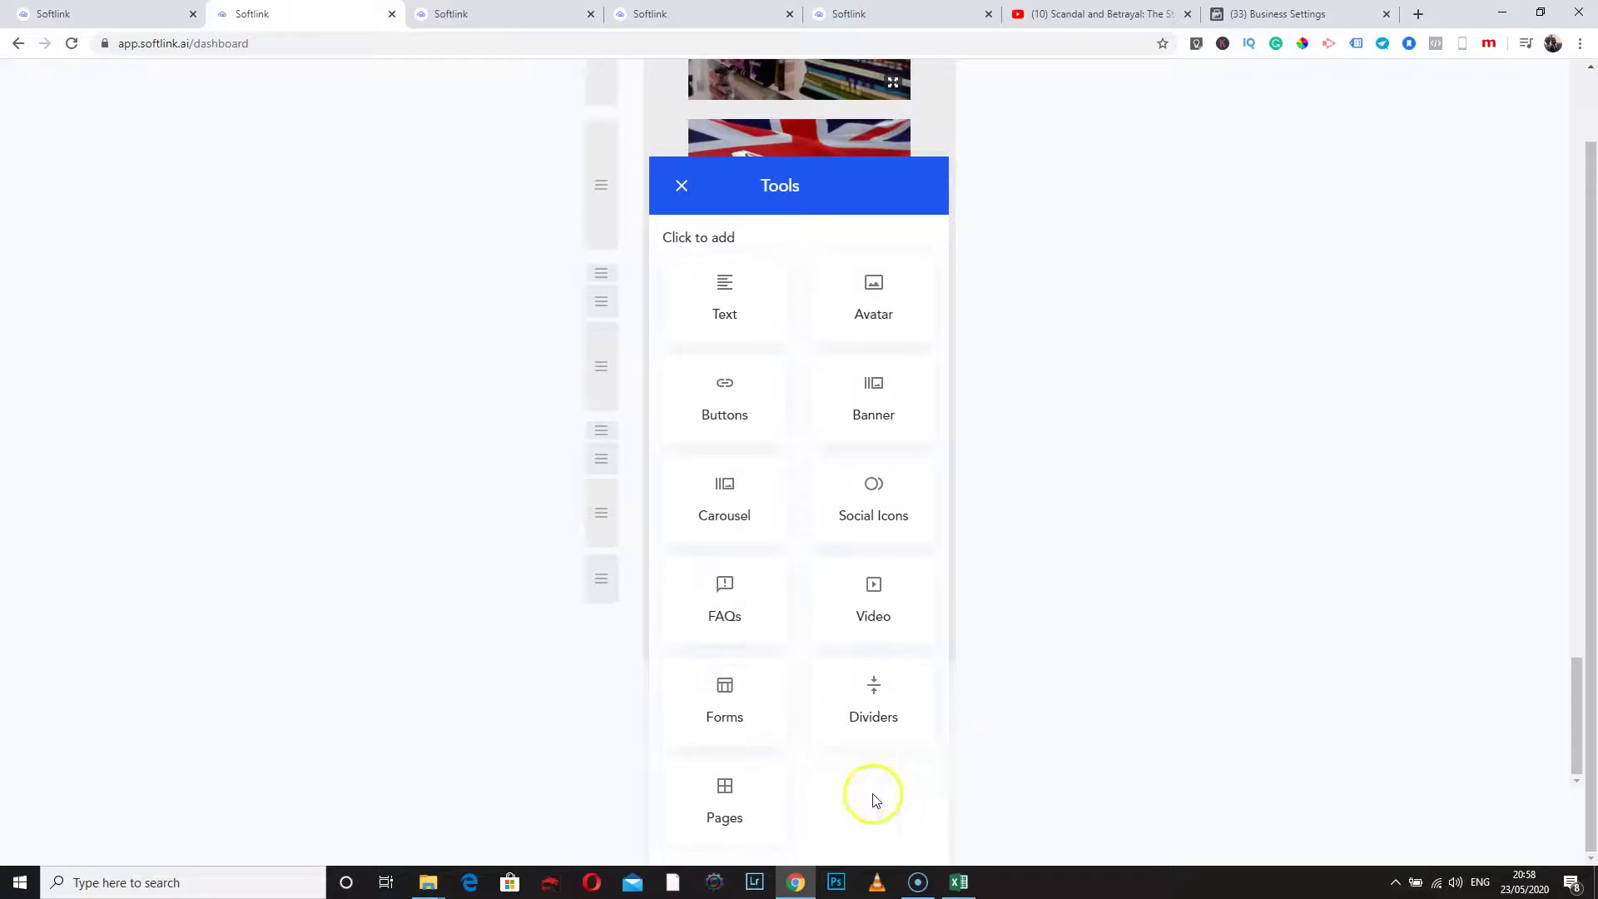
click(731, 315)
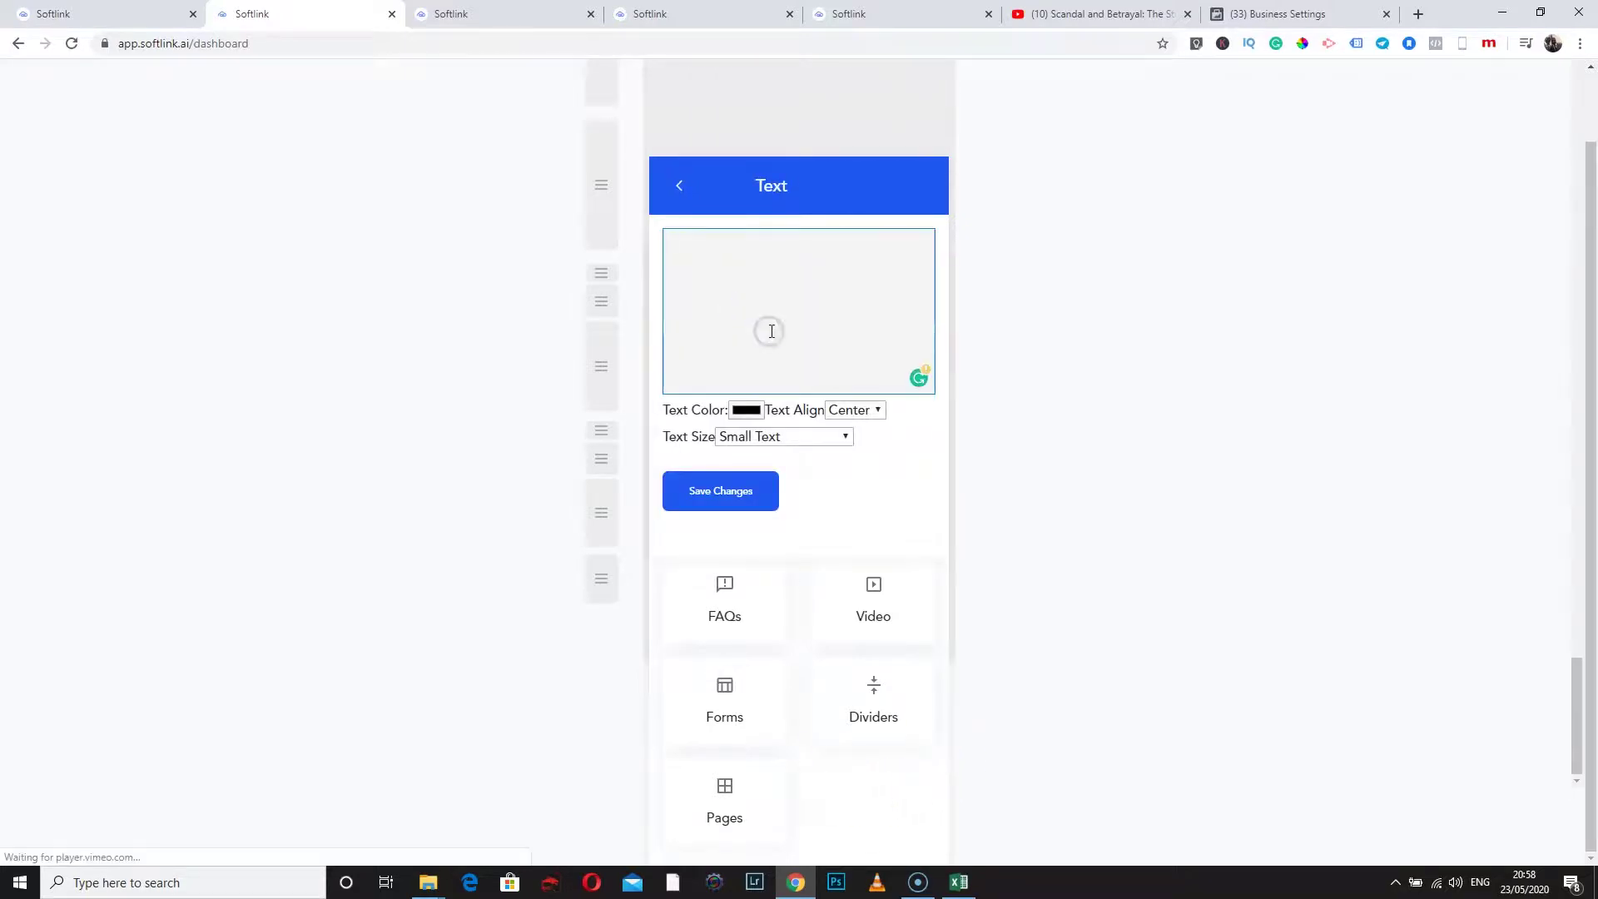
key(ctrl+v)
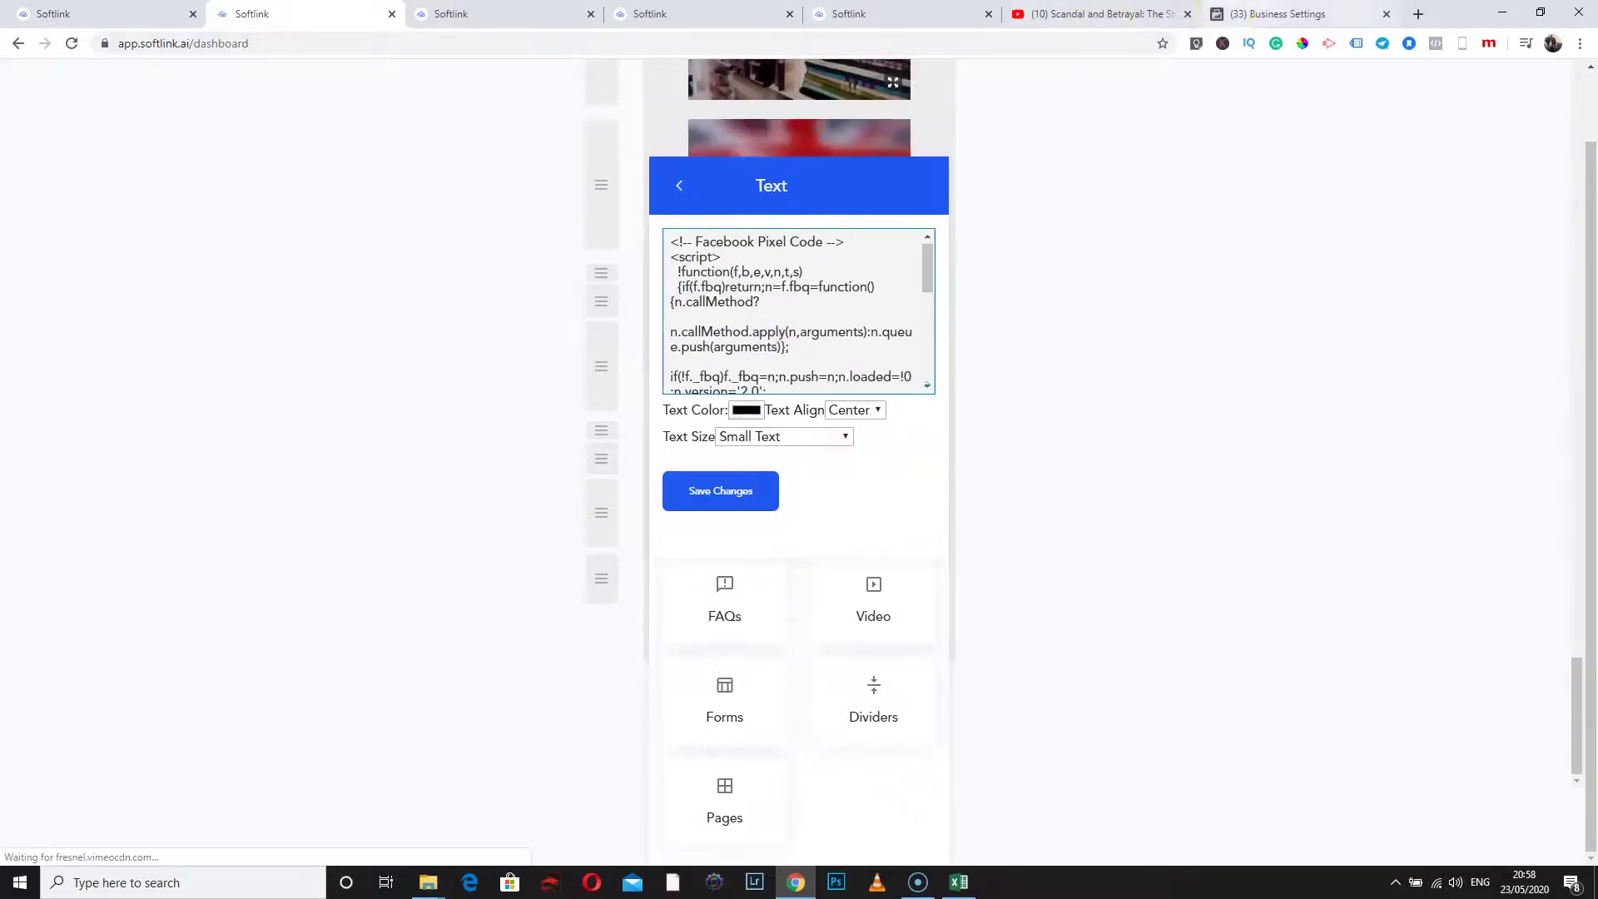
click(1273, 14)
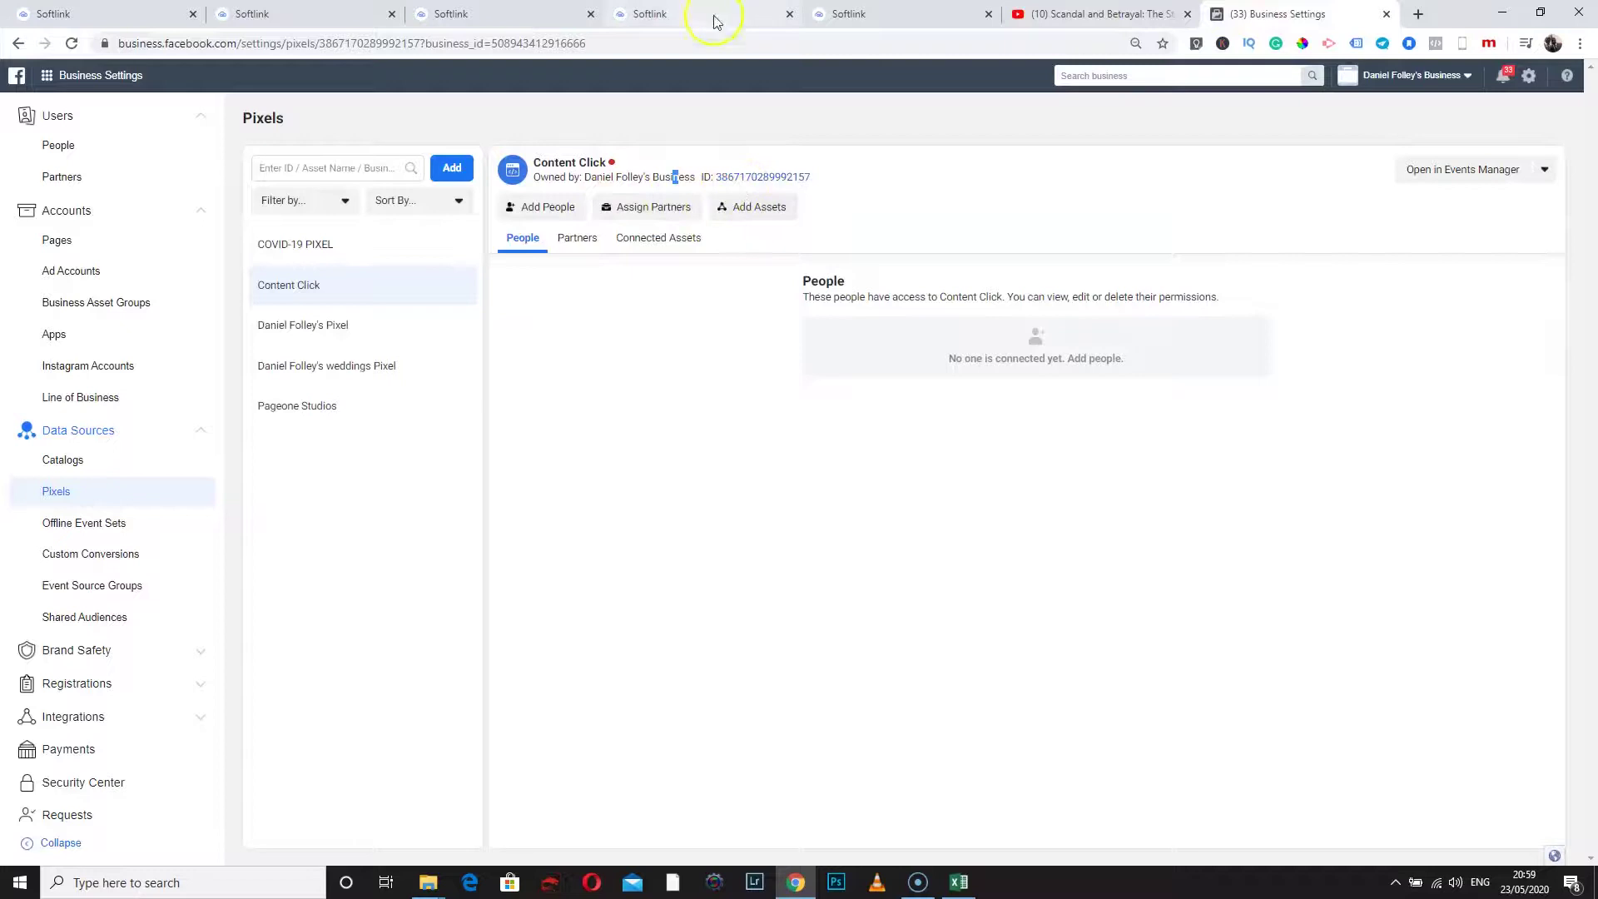
click(252, 14)
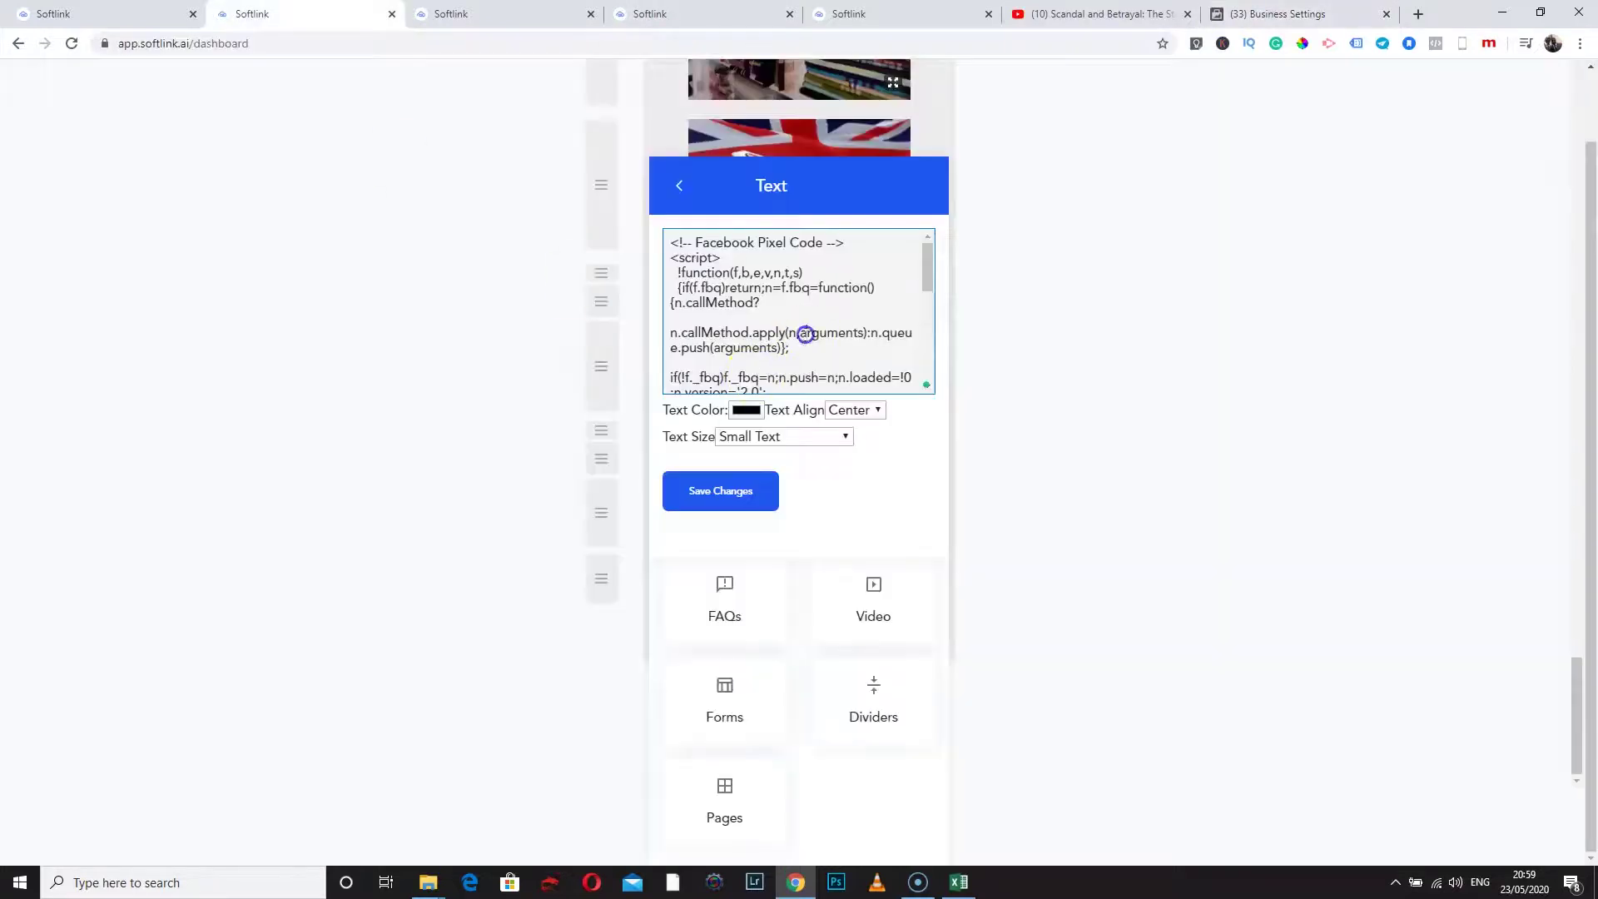
scroll(805, 334, up, 1)
scroll(850, 425, down, 2)
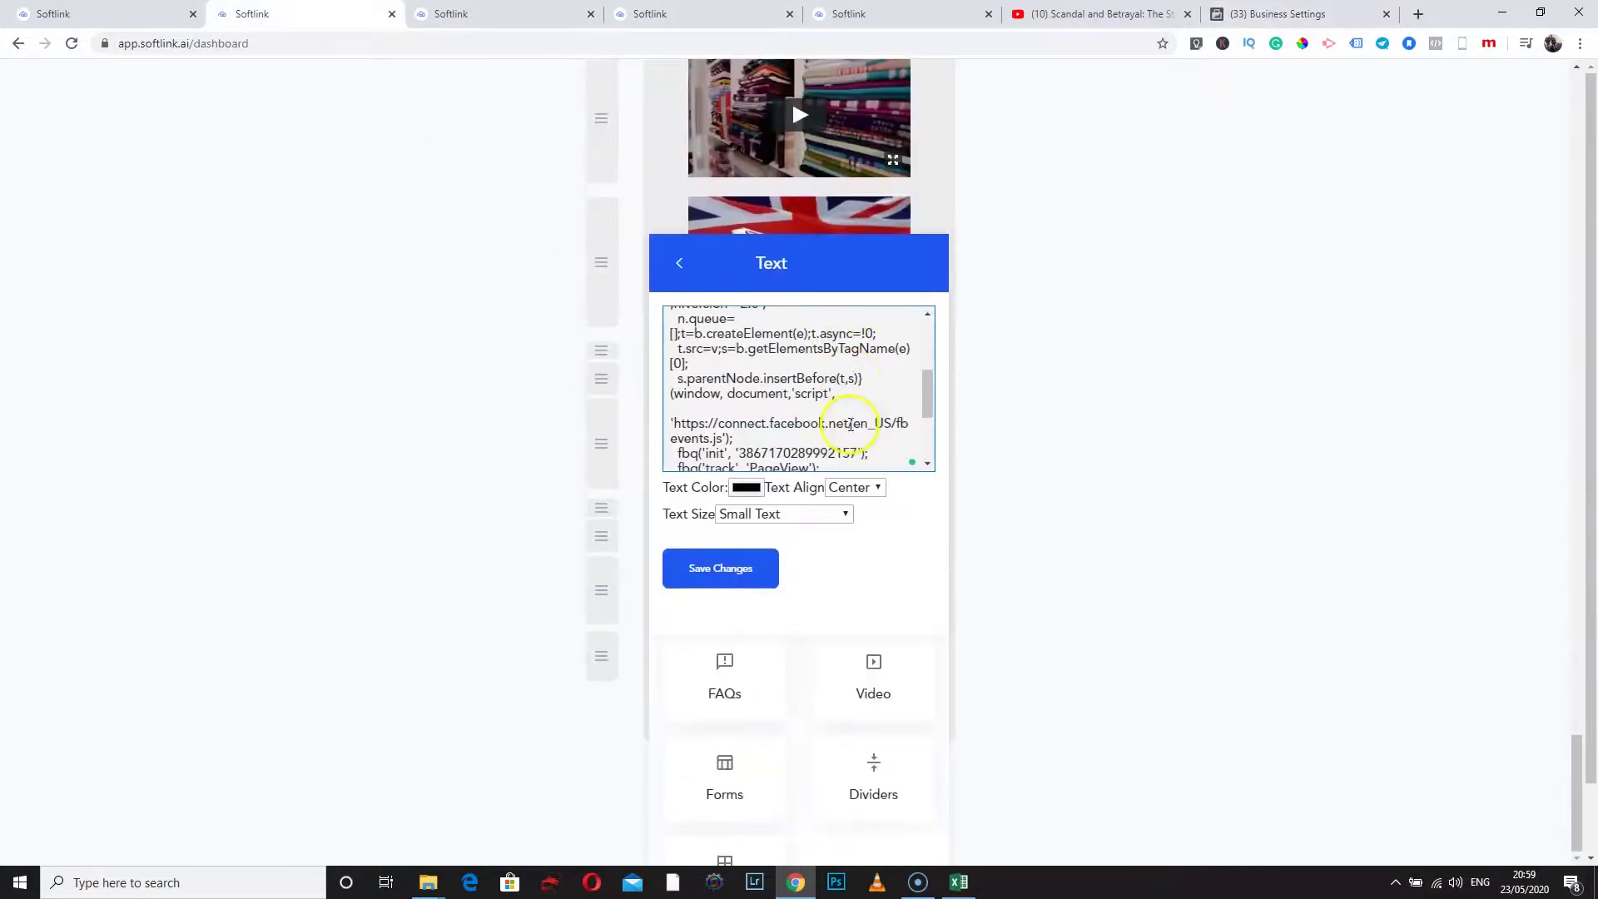
scroll(850, 425, down, 1)
click(740, 370)
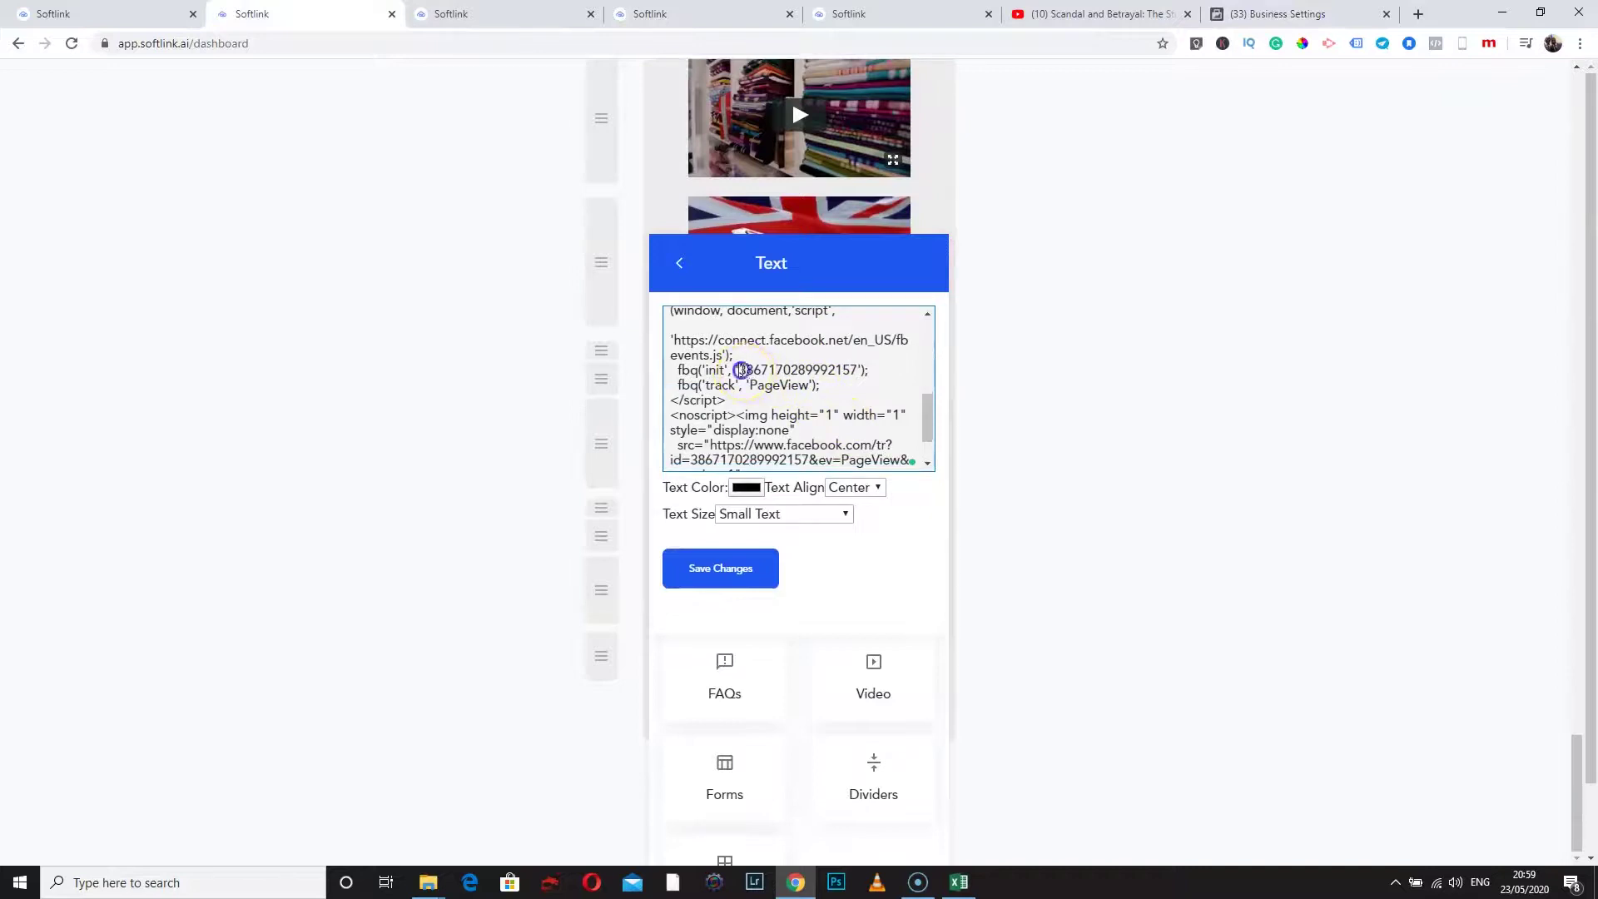
drag(741, 371, 842, 367)
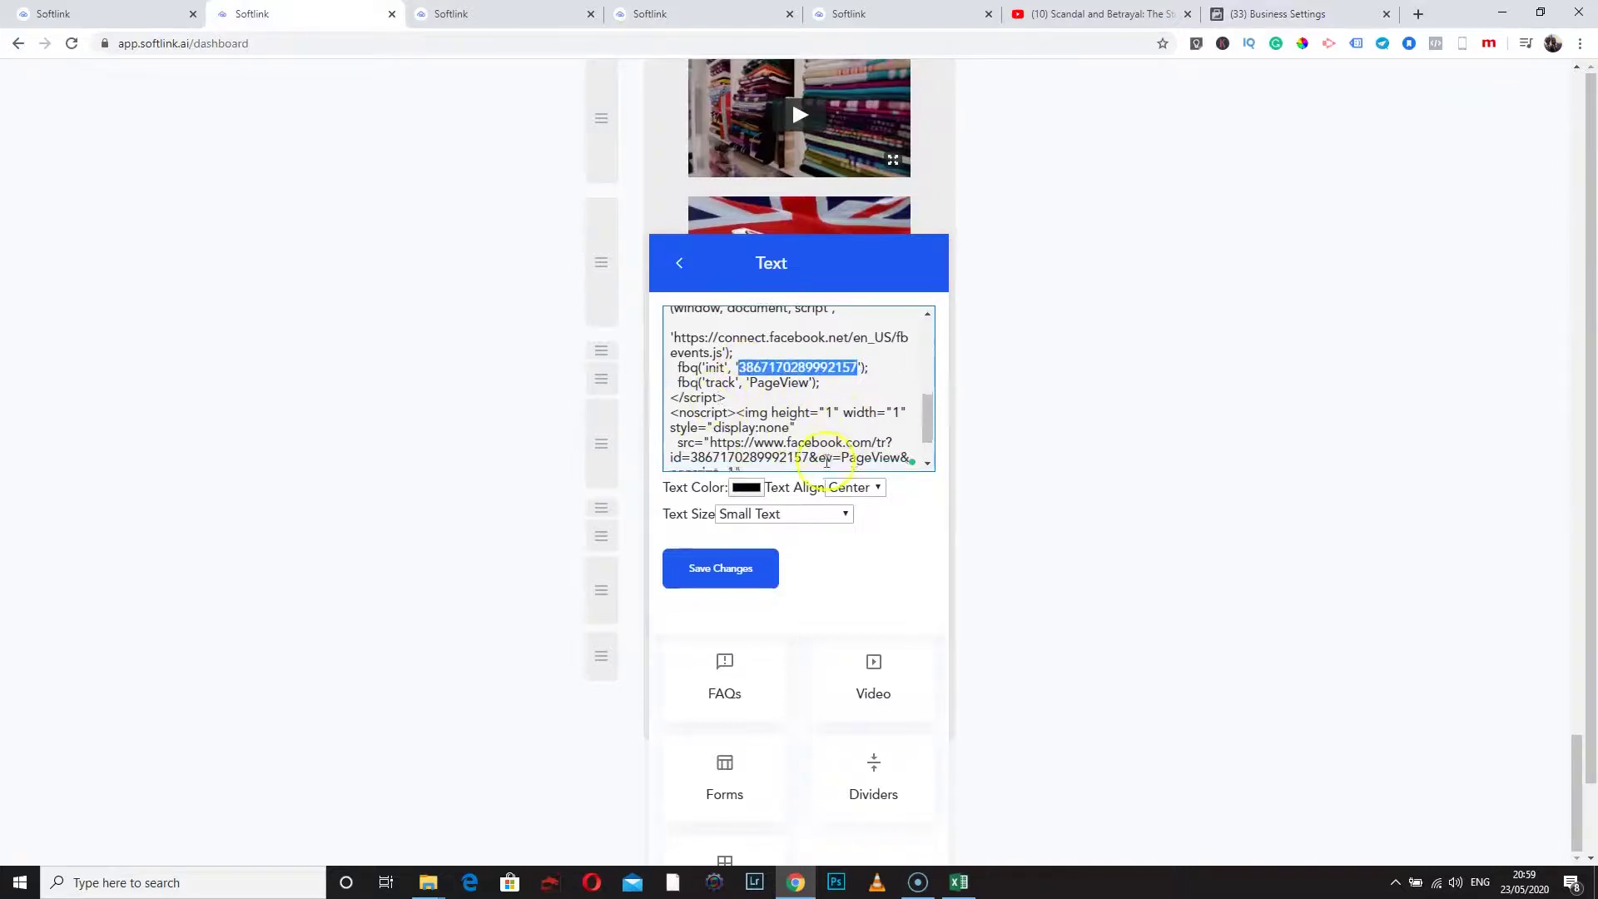
scroll(763, 447, down, 2)
click(719, 569)
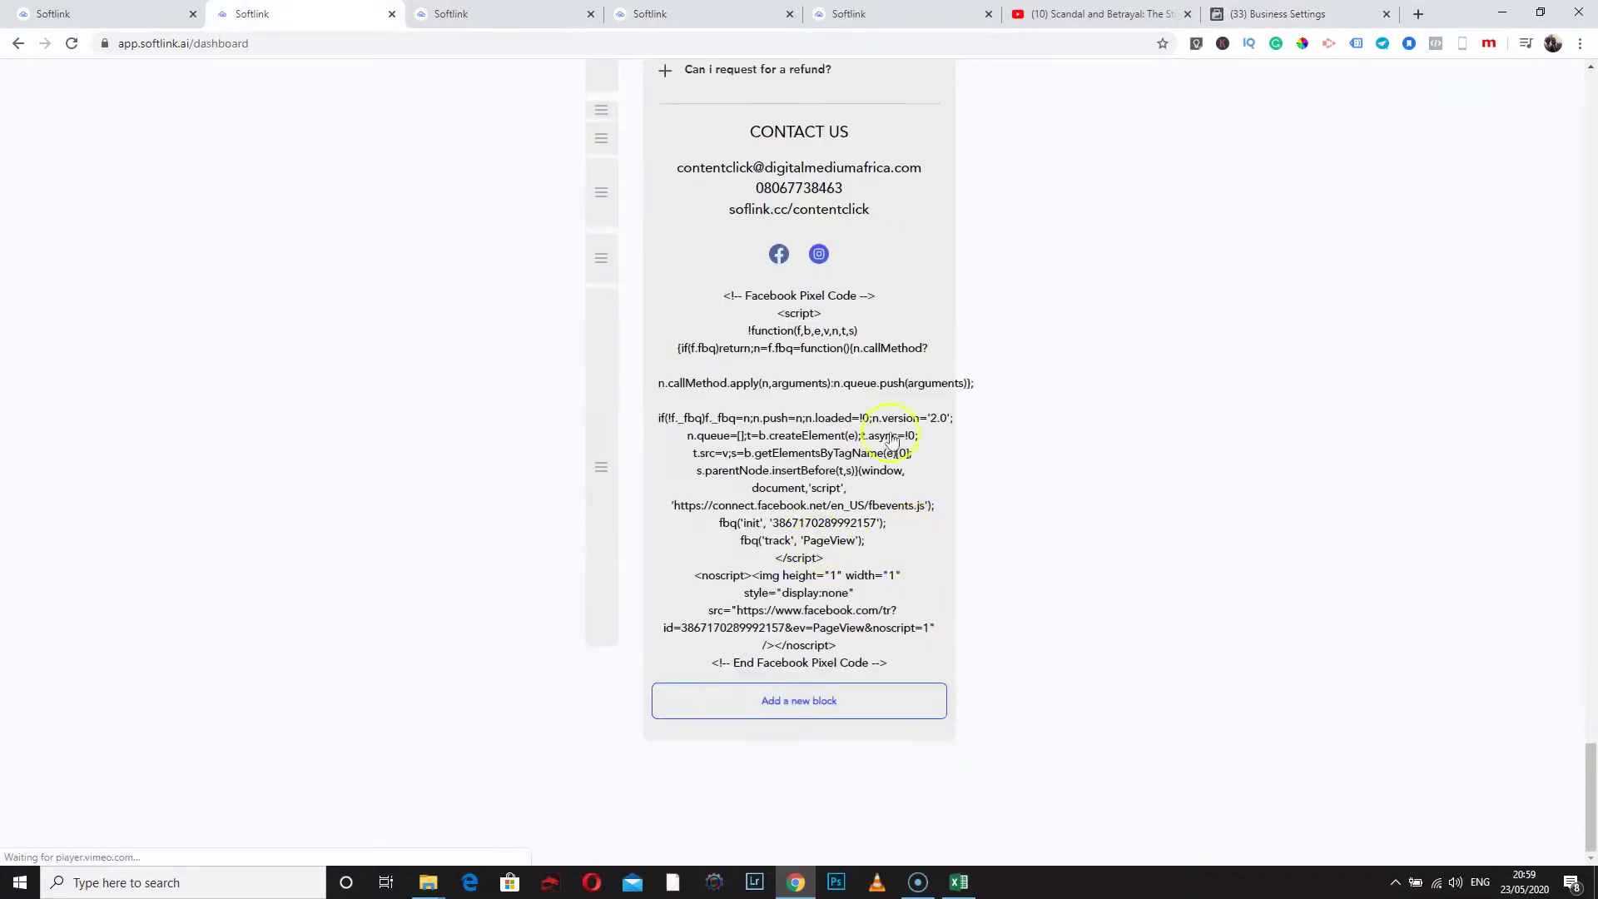
Step: Delete the pixel-code text block and close the block-type choices
click(814, 446)
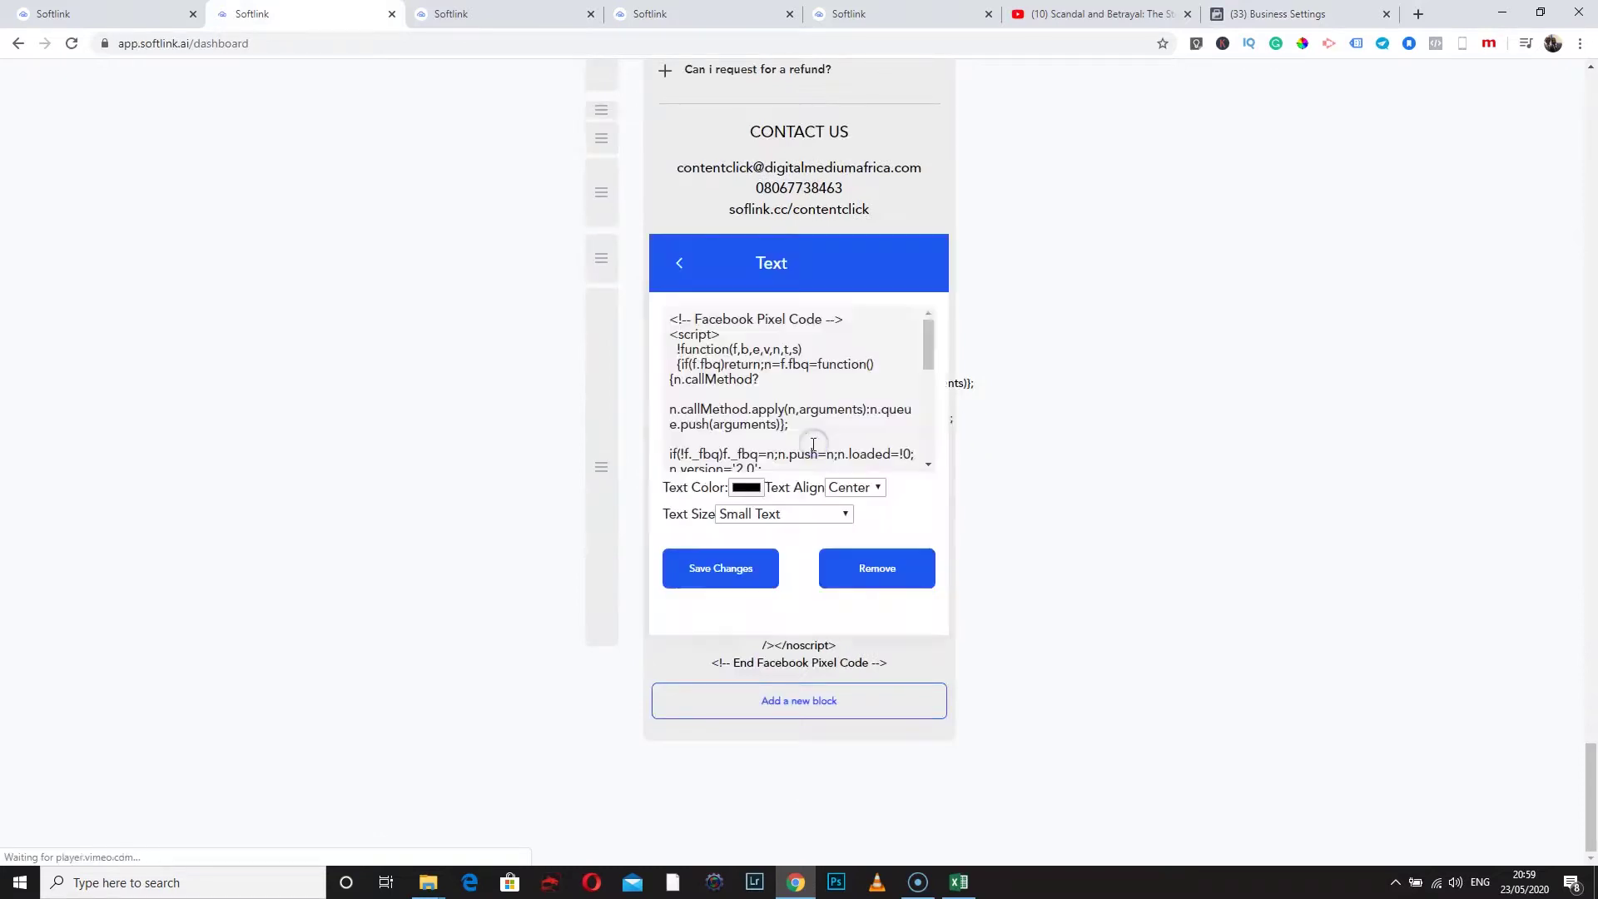
click(860, 568)
click(817, 698)
scroll(891, 703, down, 1)
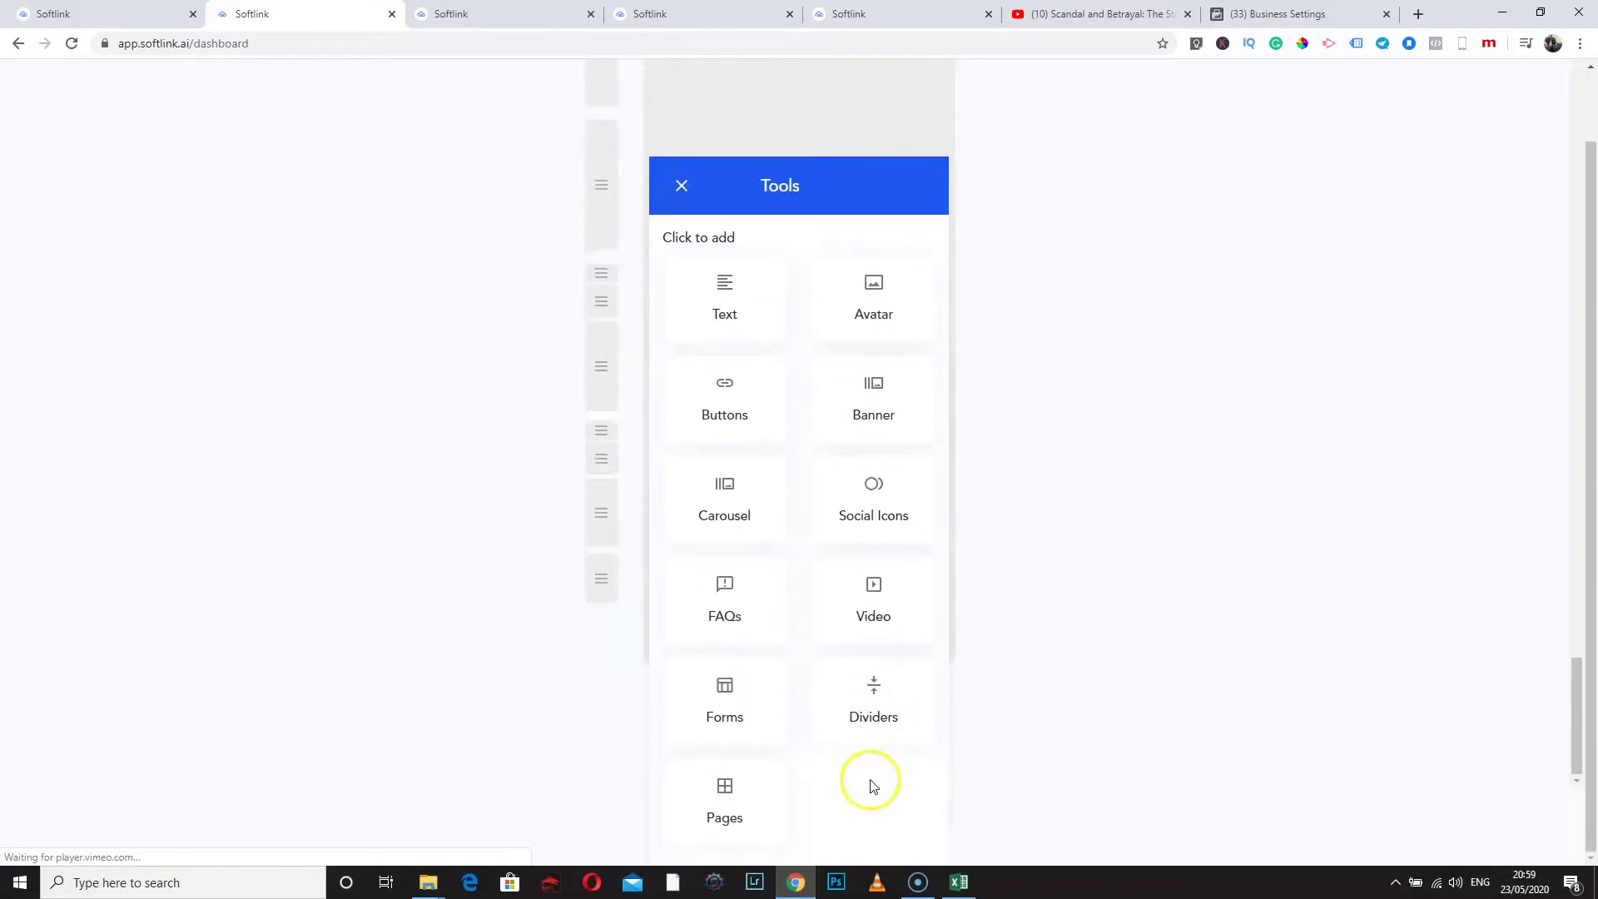
click(682, 190)
Step: Scroll back up to the top of the contentclick page
scroll(820, 632, up, 1)
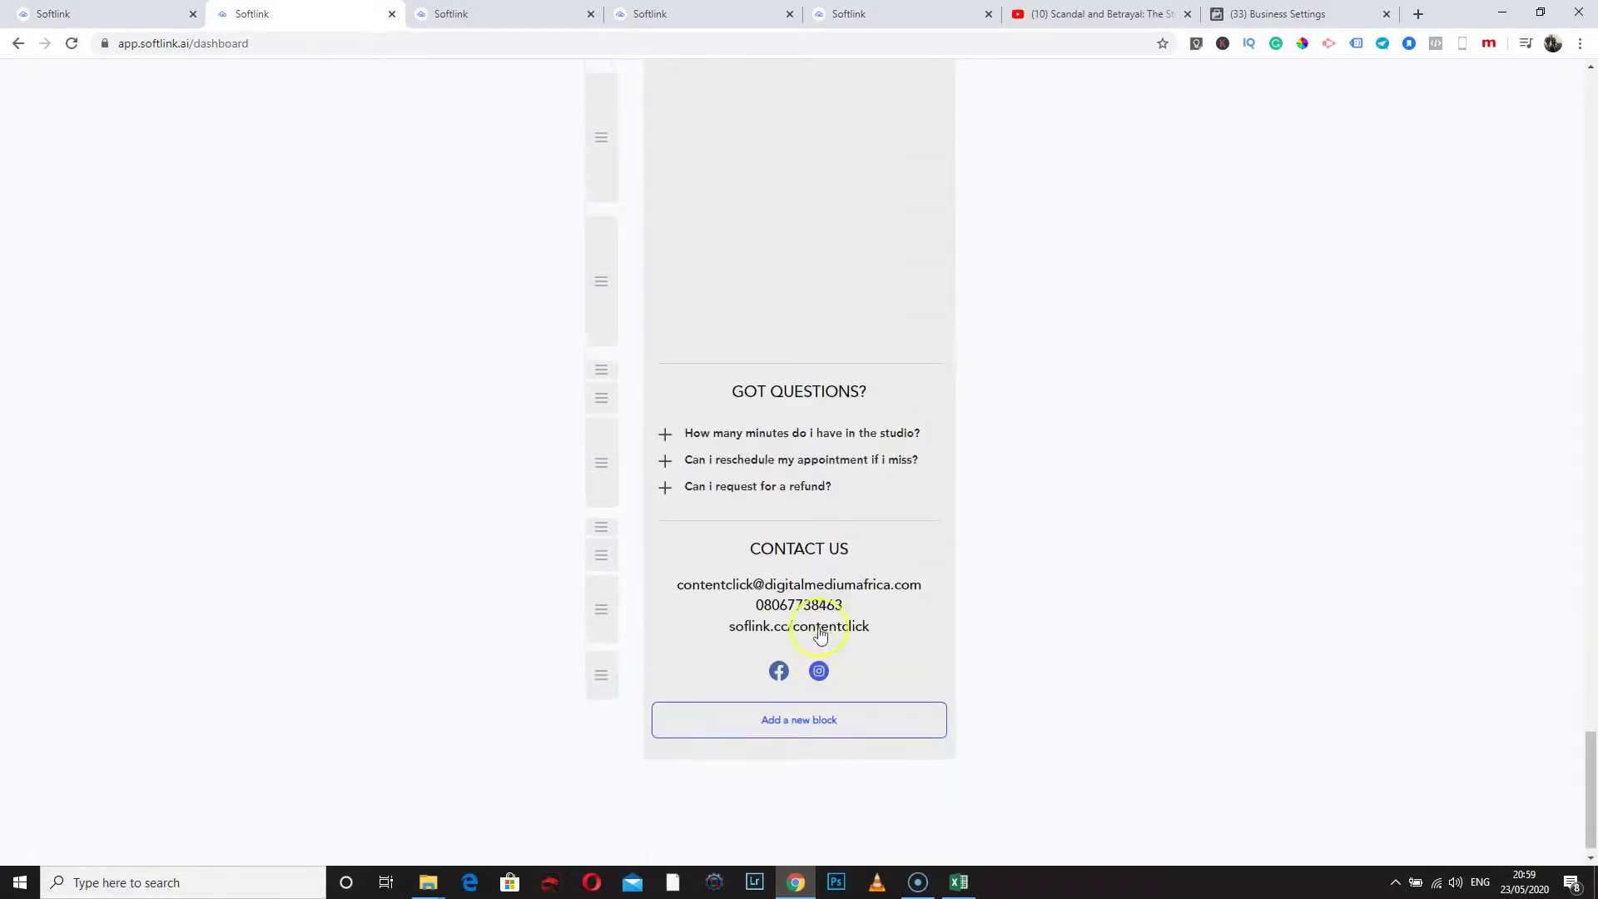
scroll(819, 634, up, 1)
scroll(841, 624, up, 5)
scroll(841, 599, up, 5)
scroll(842, 589, up, 5)
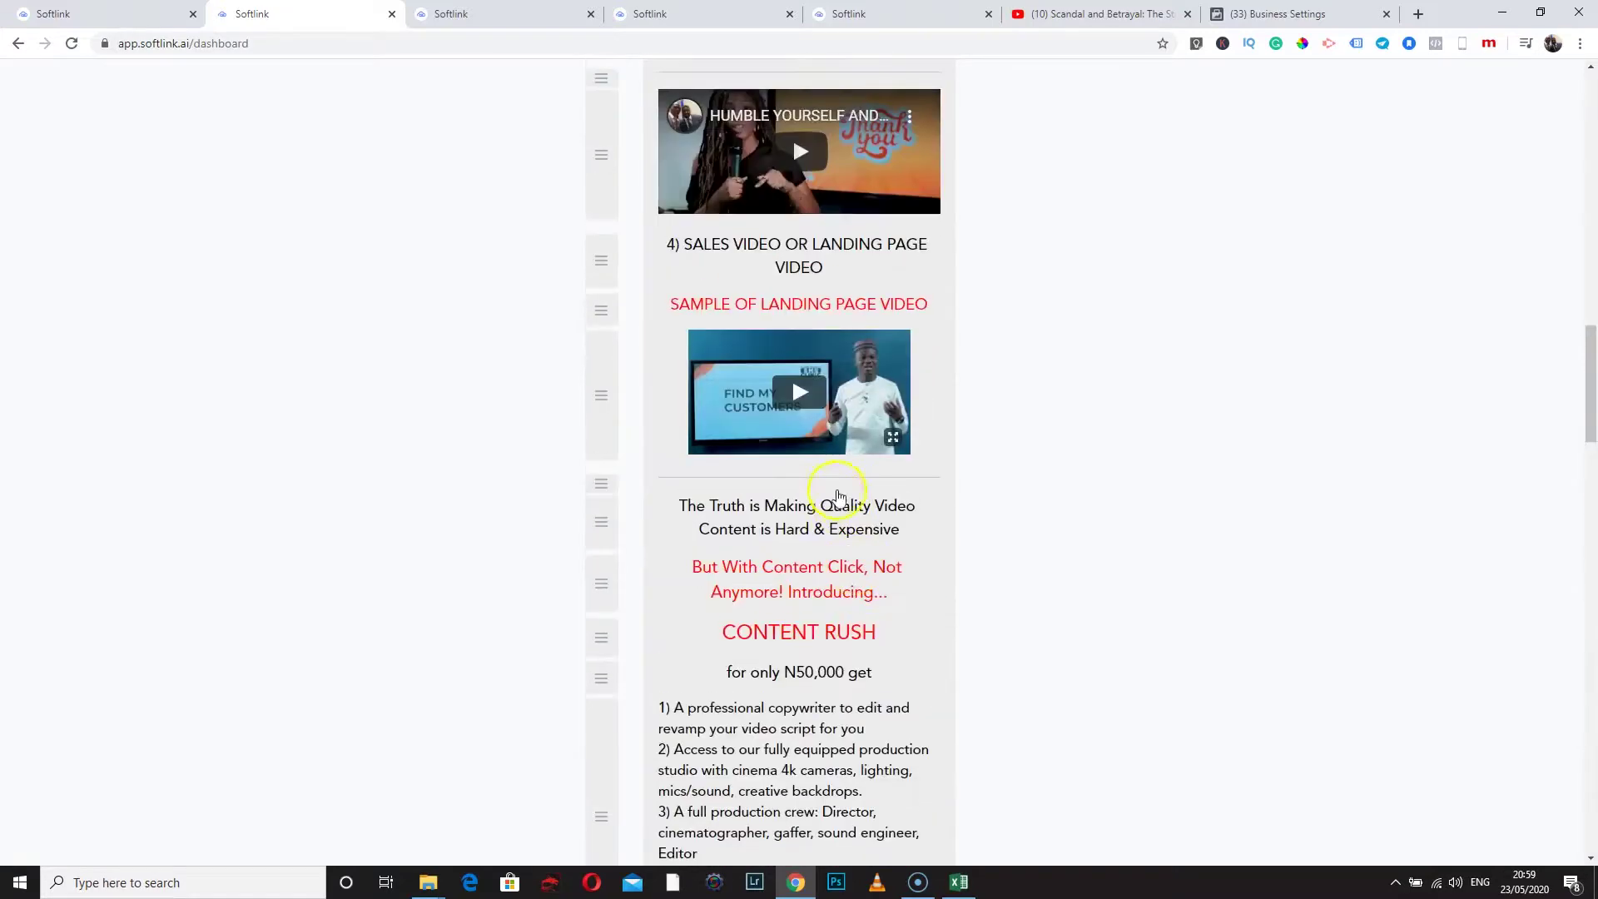
scroll(832, 499, up, 5)
scroll(833, 491, up, 5)
scroll(832, 466, up, 5)
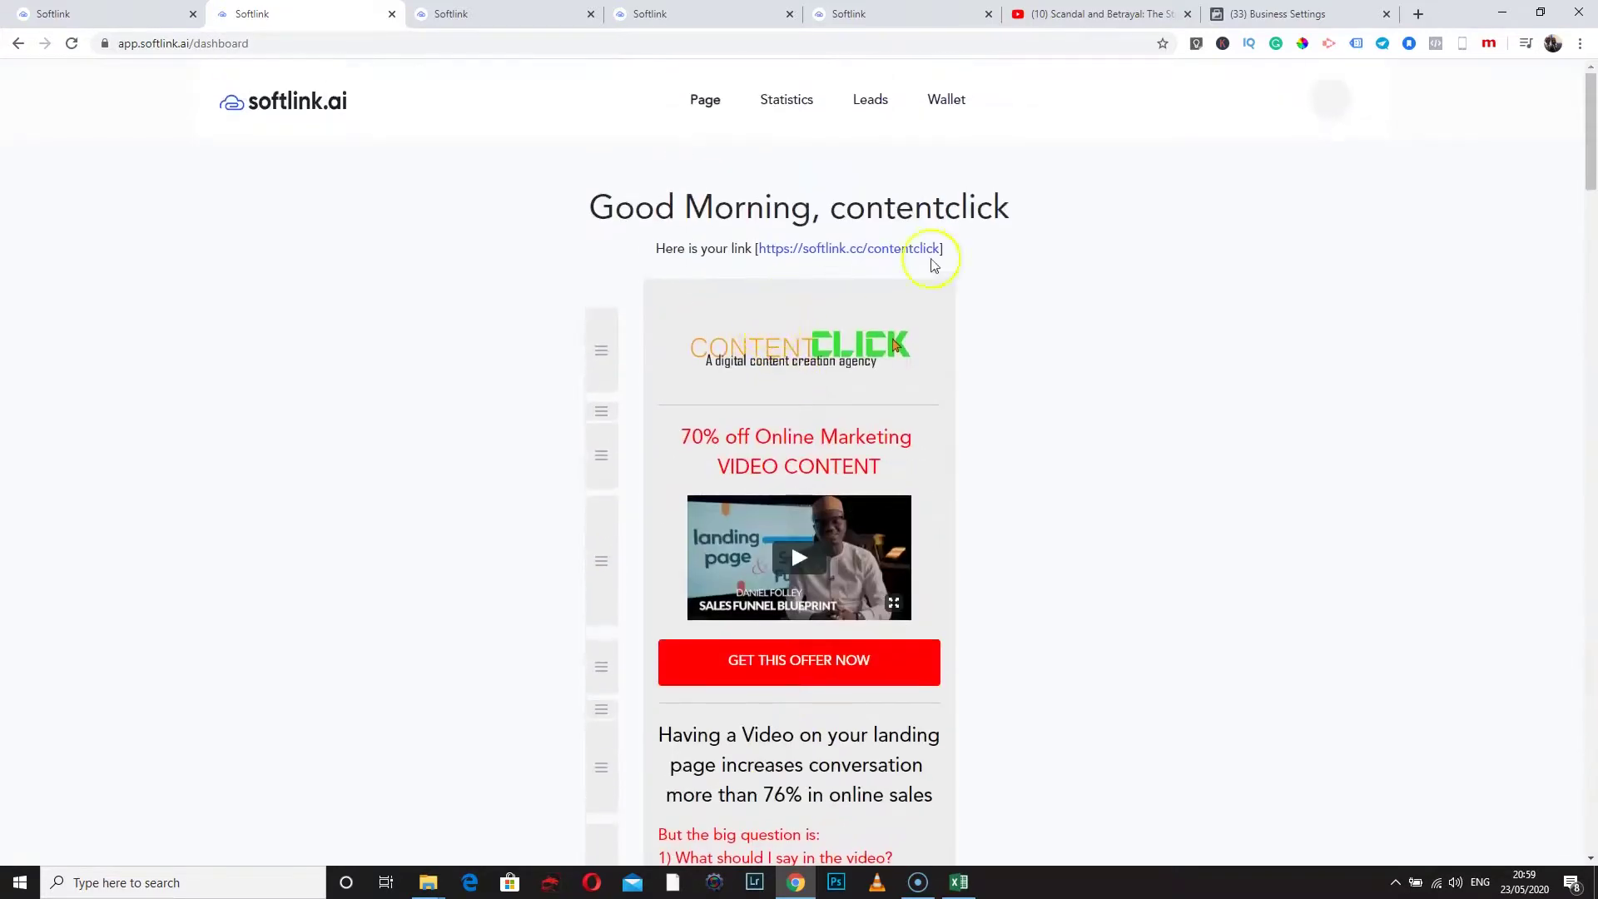